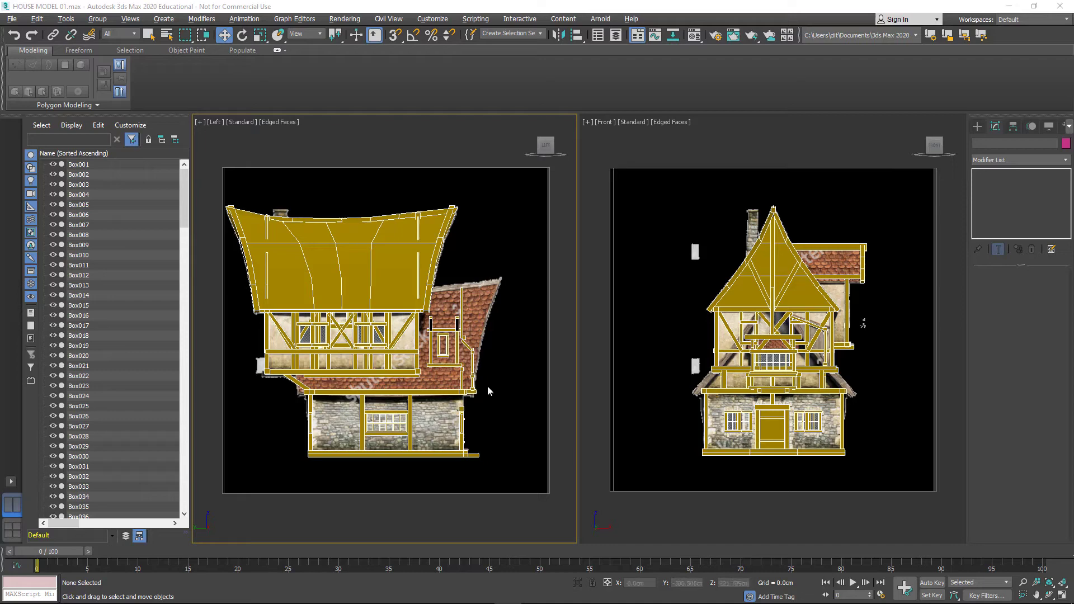
# - Select the whole house, clear the selection, and switch to the Box creation tool
pyautogui.scroll(-3, 497, 335)
pyautogui.moveTo(515, 225); pyautogui.dragTo(273, 474)
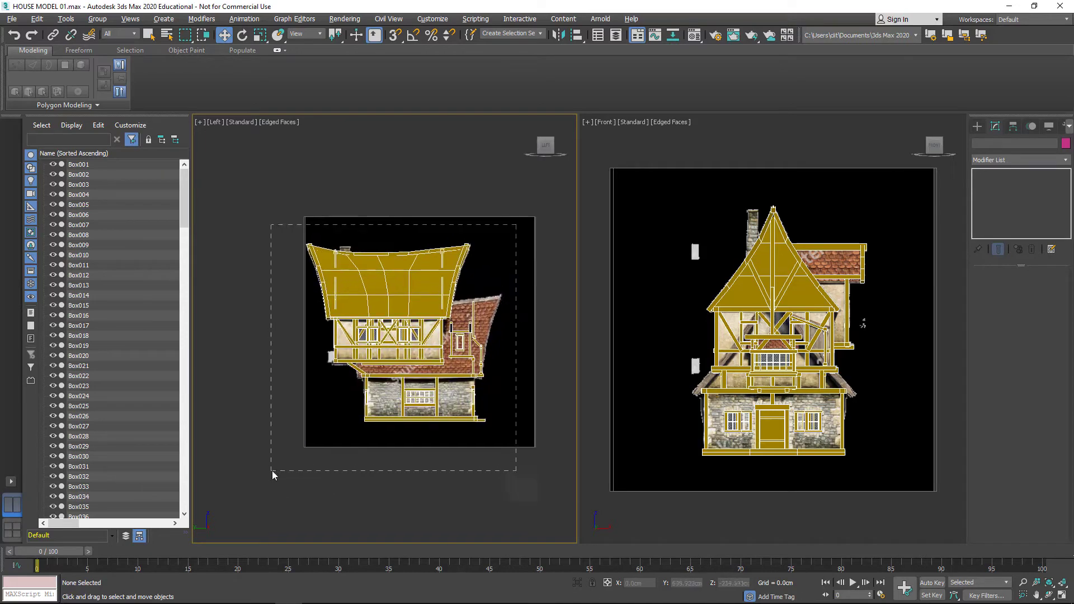
pyautogui.rightClick(405, 358)
pyautogui.click(447, 313)
pyautogui.hotkey('alt', 'w')
pyautogui.scroll(5, 448, 336)
pyautogui.click(977, 126)
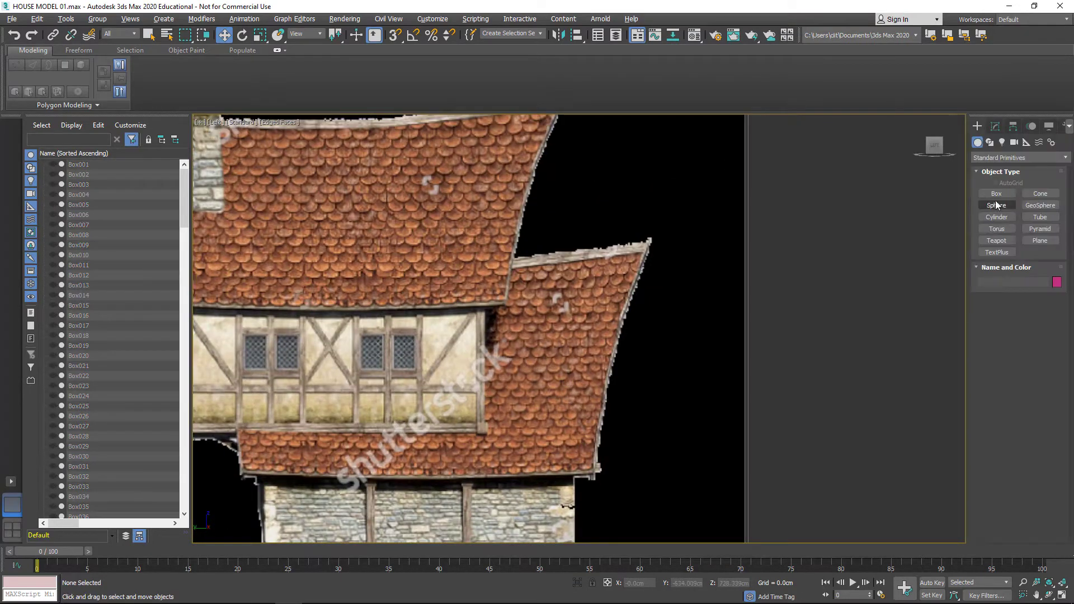
pyautogui.click(995, 194)
pyautogui.hotkey('alt', 'w')
# - Draw a test box in the Top view, then delete it
pyautogui.moveTo(392, 399); pyautogui.dragTo(410, 318)
pyautogui.hotkey('alt', 'w')
pyautogui.press('w')
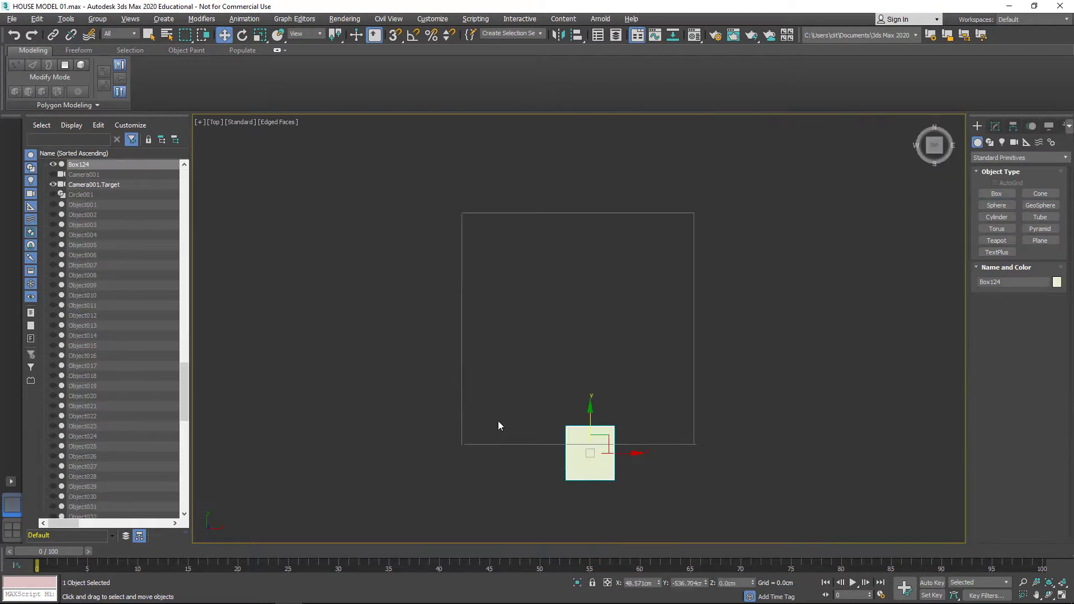
pyautogui.scroll(3, 498, 421)
pyautogui.scroll(3, 557, 410)
pyautogui.press('Delete')
pyautogui.scroll(-5, 557, 409)
# - Select the house and hide its geometry in the maximized side view
pyautogui.rightClick(592, 346)
pyautogui.click(526, 352)
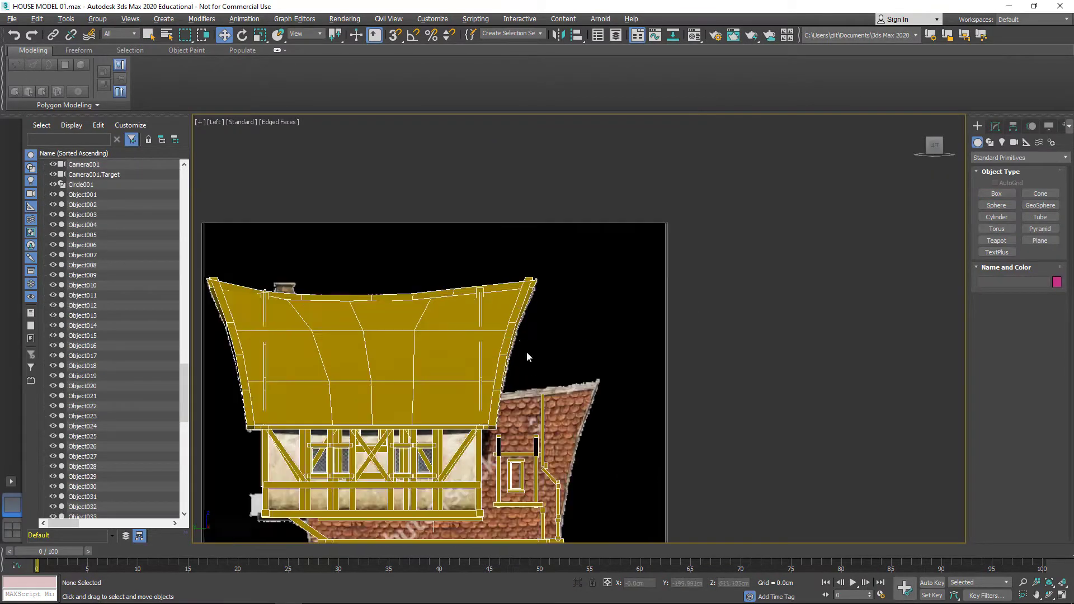
pyautogui.hotkey('alt', 'w')
pyautogui.hotkey('alt', 'w')
pyautogui.scroll(-3, 563, 351)
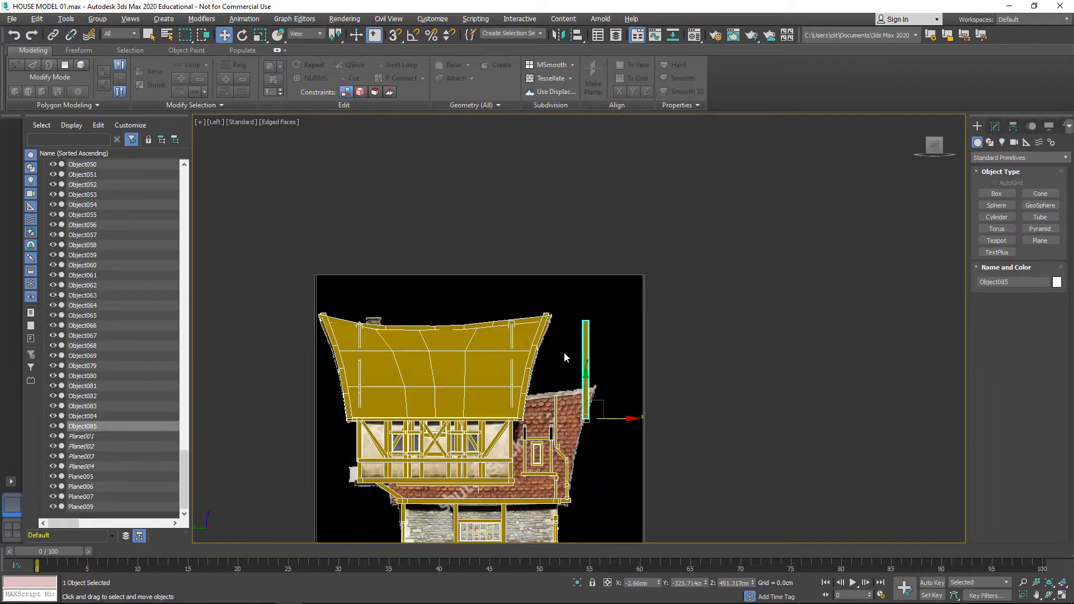
pyautogui.rightClick(564, 351)
pyautogui.click(593, 341)
pyautogui.scroll(3, 592, 341)
pyautogui.scroll(2, 593, 340)
# - With angle snap on, move the see-through plank onto the lower roof edge
pyautogui.hotkey('ctrl', 'a')
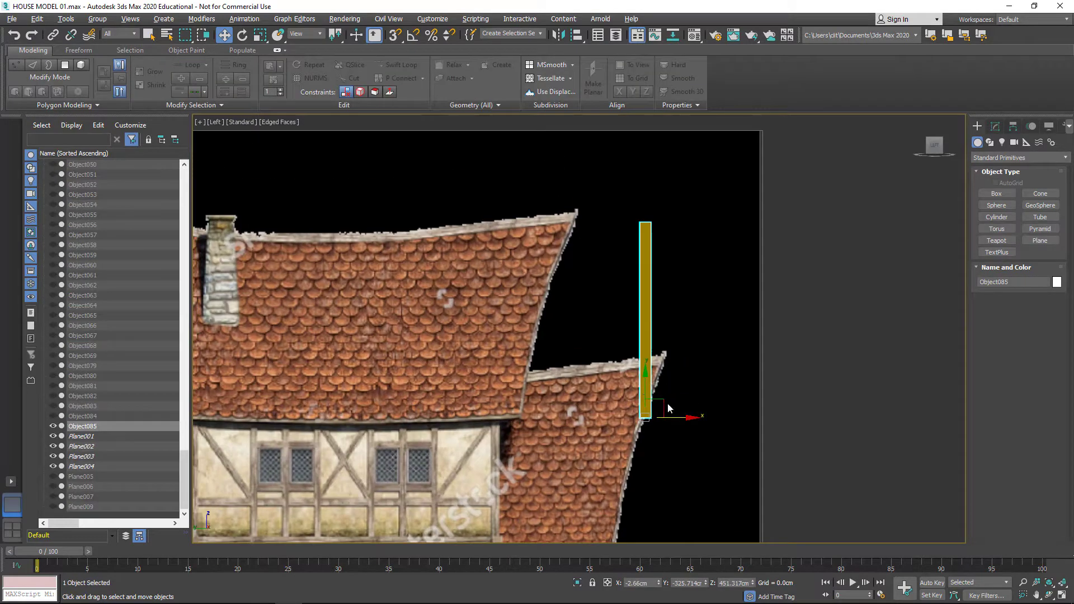
pyautogui.moveTo(669, 408)
pyautogui.mouseDown()
pyautogui.moveTo(515, 408)
pyautogui.moveTo(566, 476)
pyautogui.moveTo(504, 447)
pyautogui.mouseUp()
pyautogui.scroll(3, 509, 358)
pyautogui.press('e')
pyautogui.press('a')
pyautogui.press('w')
pyautogui.moveTo(462, 416); pyautogui.dragTo(462, 342)
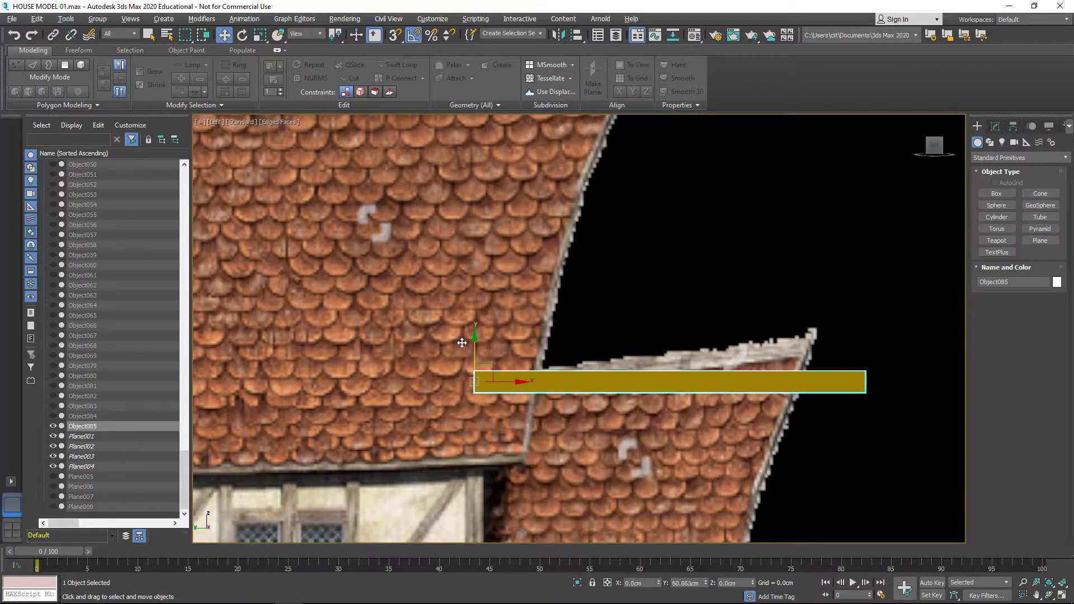
pyautogui.press('m')
pyautogui.press('m')
pyautogui.moveTo(513, 388)
pyautogui.mouseDown()
pyautogui.moveTo(506, 483)
pyautogui.moveTo(507, 390)
pyautogui.mouseUp()
# - Adjust the plank's end vertices so it follows the sloping lower roof edge
pyautogui.press('1')
pyautogui.moveTo(823, 310); pyautogui.dragTo(893, 429)
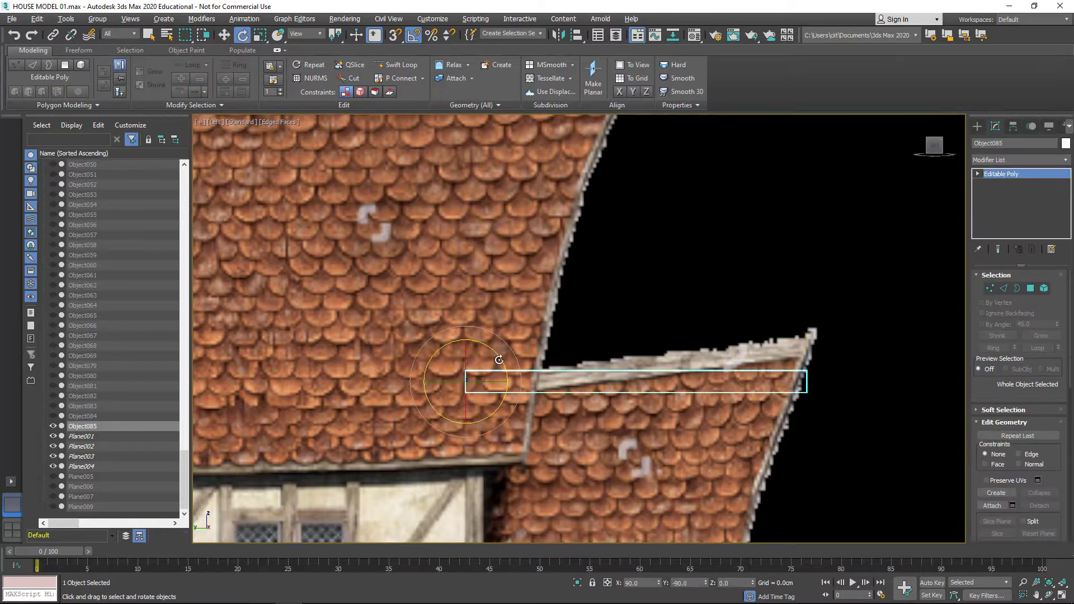
pyautogui.moveTo(805, 380); pyautogui.dragTo(801, 348)
pyautogui.press('e')
pyautogui.press('w')
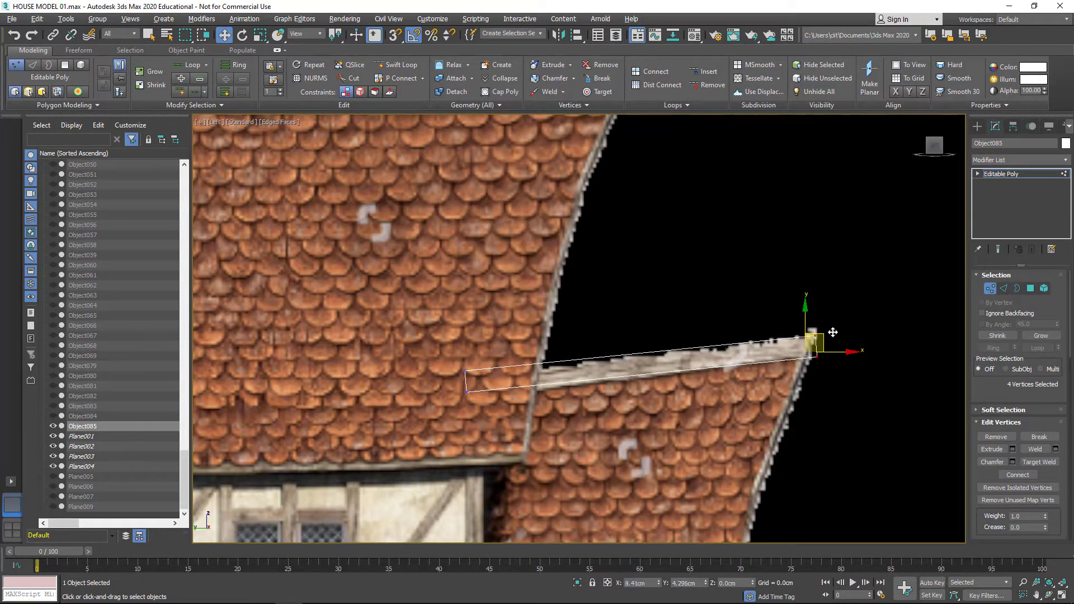
pyautogui.moveTo(489, 429); pyautogui.dragTo(490, 429)
pyautogui.moveTo(465, 349); pyautogui.dragTo(465, 355)
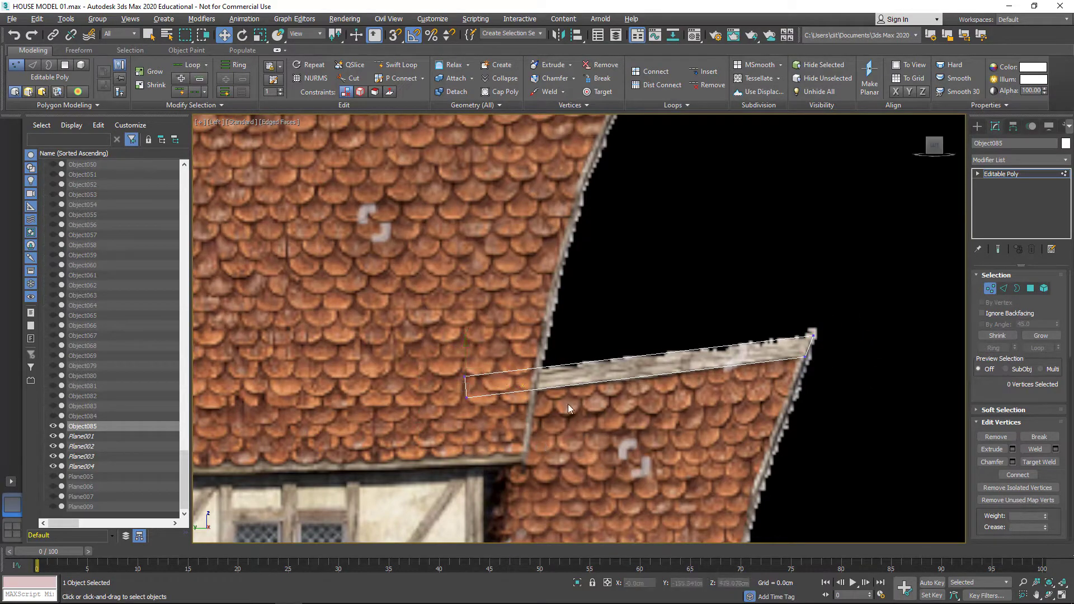
pyautogui.scroll(2, 699, 399)
pyautogui.press('2')
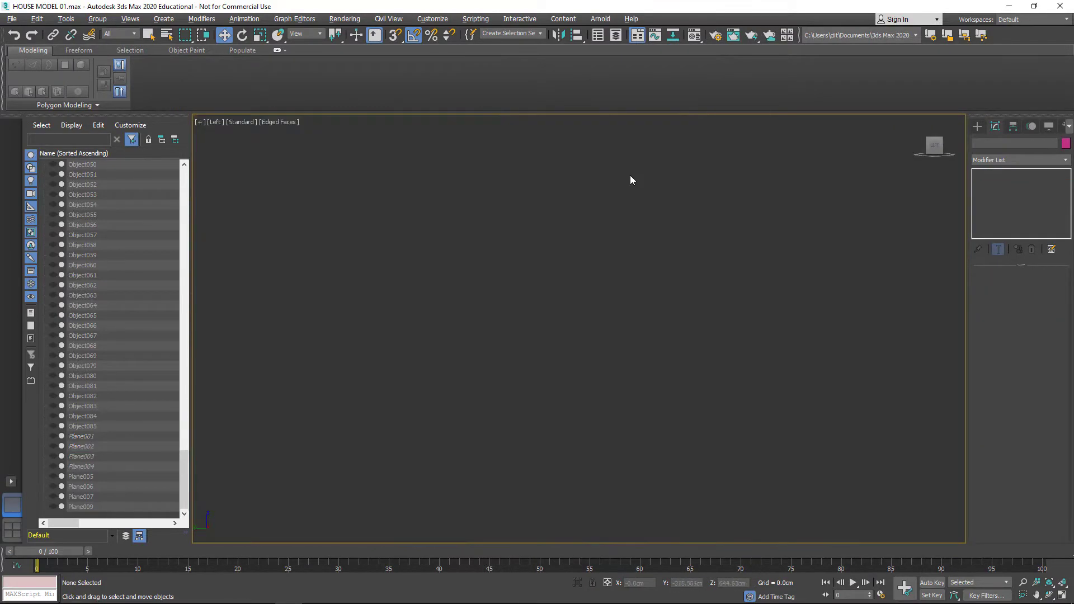
# - Unhide all, hide everything except the thin box, and move it toward the front gable
pyautogui.rightClick(630, 177)
pyautogui.click(656, 190)
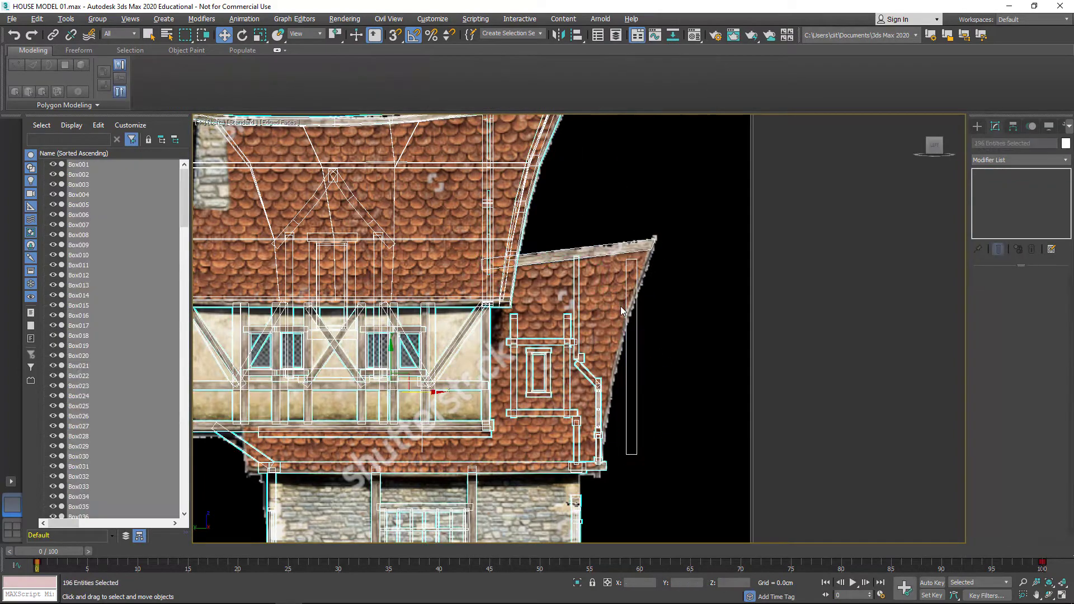
pyautogui.rightClick(620, 306)
pyautogui.click(578, 244)
pyautogui.moveTo(643, 435); pyautogui.dragTo(607, 451)
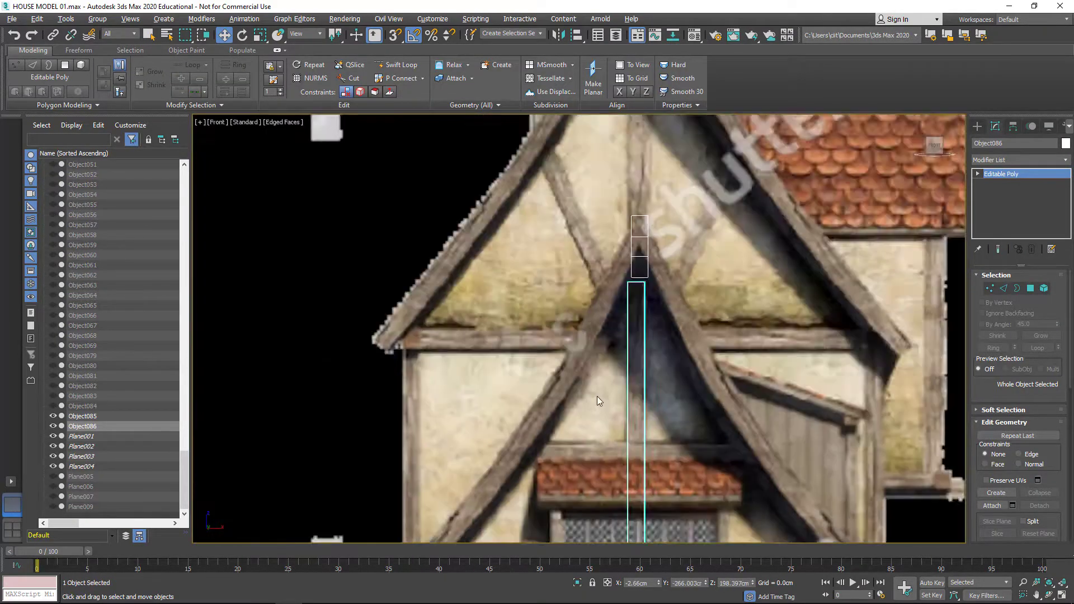
# - Rotate the box to lie along the front gable's left rafter
pyautogui.press('e')
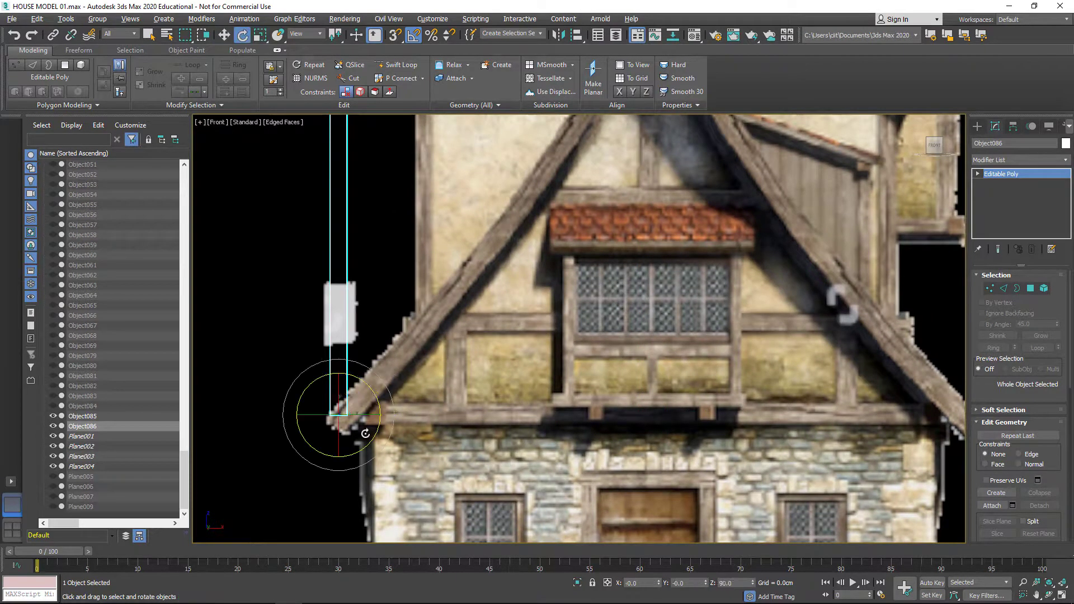
pyautogui.moveTo(390, 371); pyautogui.dragTo(392, 395)
pyautogui.press('w')
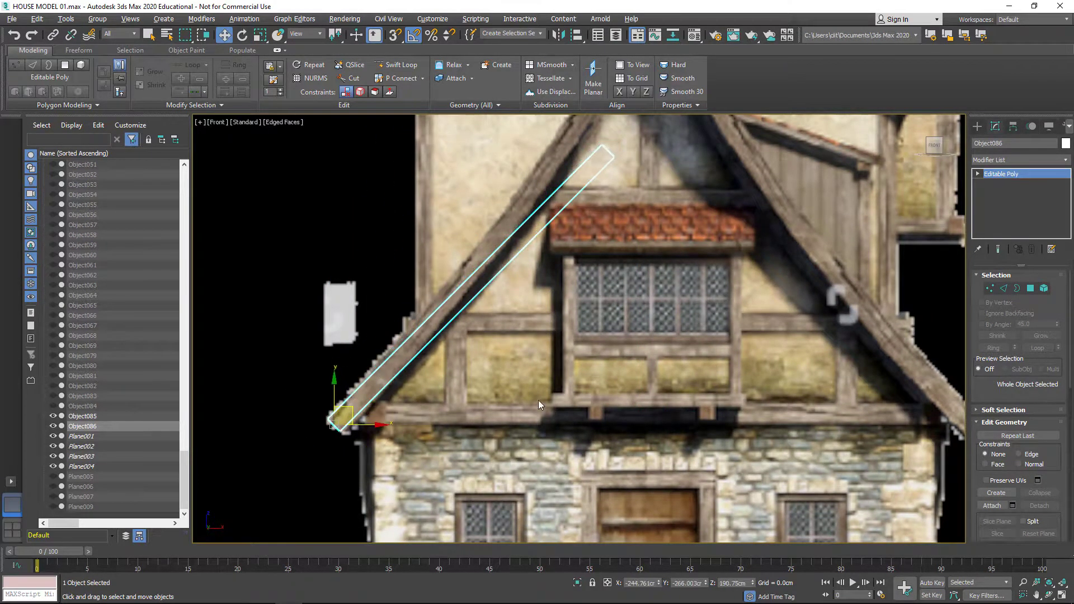
pyautogui.press('e')
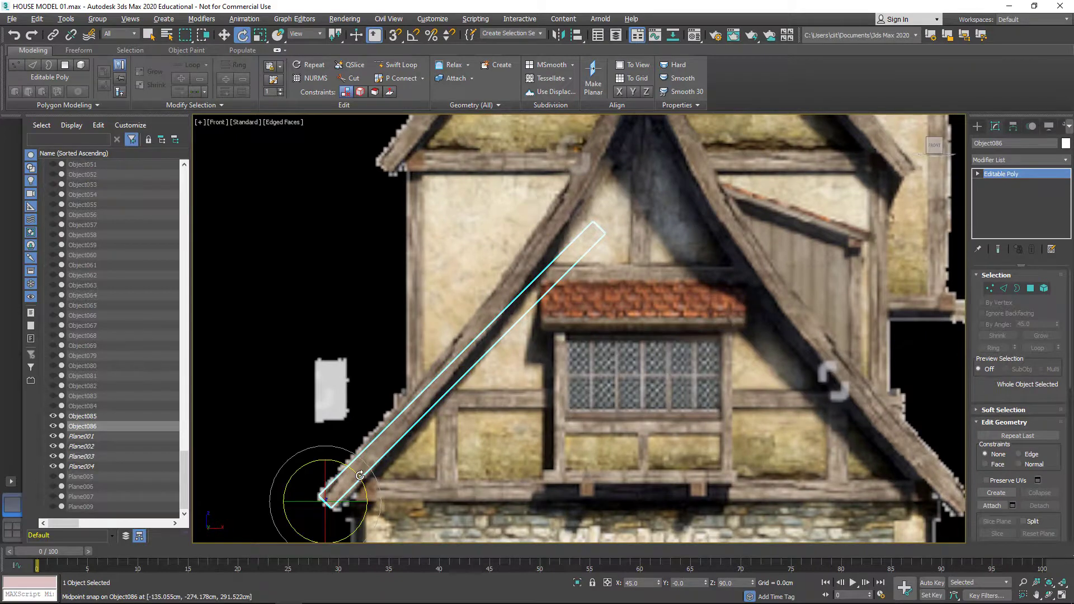
pyautogui.moveTo(359, 475); pyautogui.dragTo(357, 467)
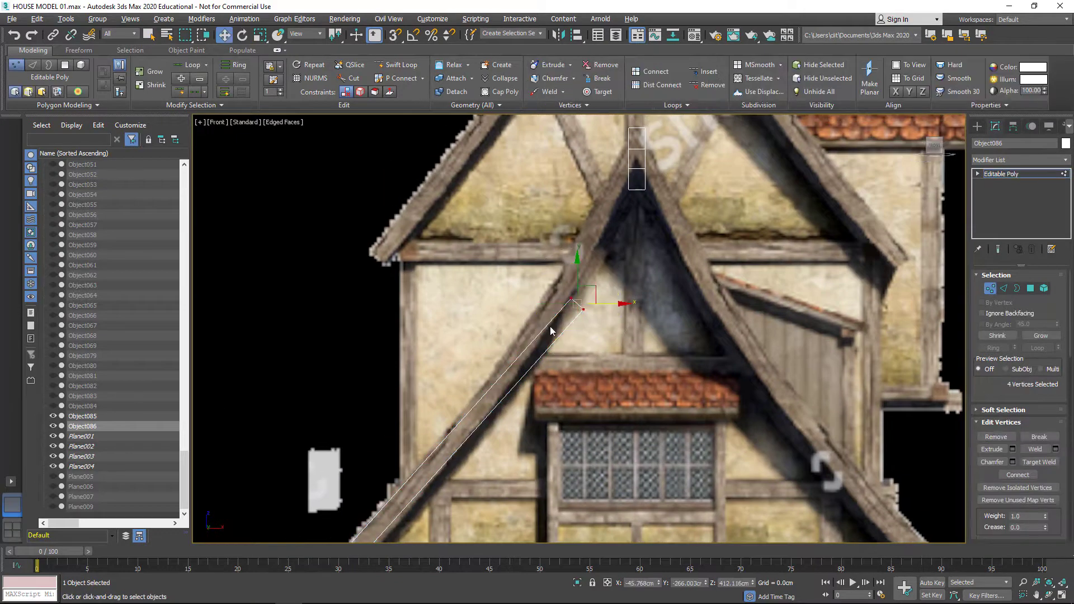
# - Move and scale the beam's top vertices up onto the apex centre post
pyautogui.moveTo(551, 331); pyautogui.dragTo(496, 461, button='middle')
pyautogui.scroll(2, 629, 283)
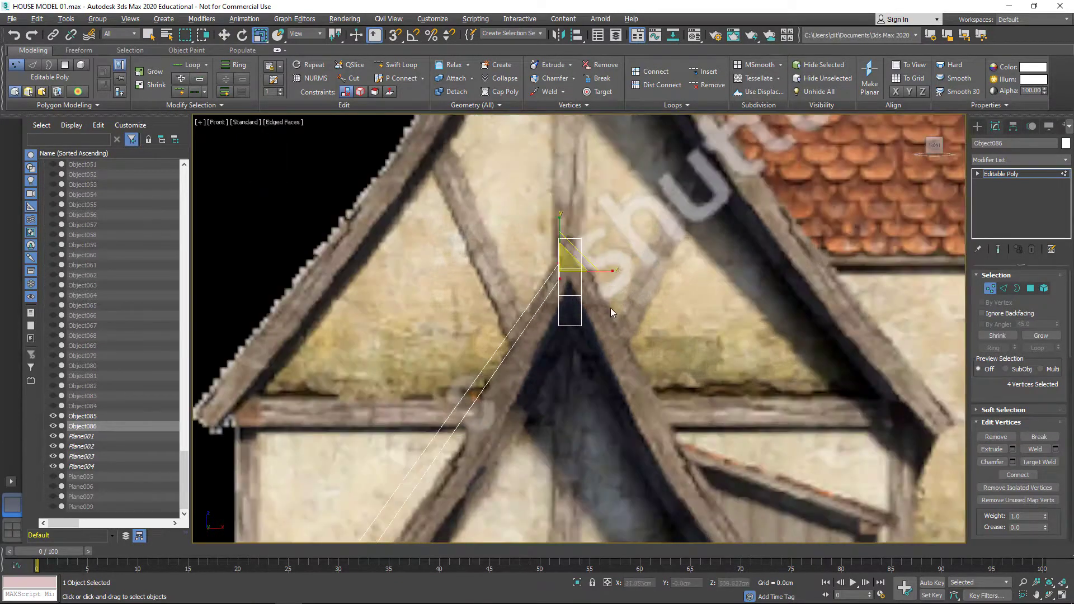
pyautogui.scroll(4, 610, 307)
pyautogui.moveTo(522, 312); pyautogui.dragTo(547, 232)
pyautogui.press('r')
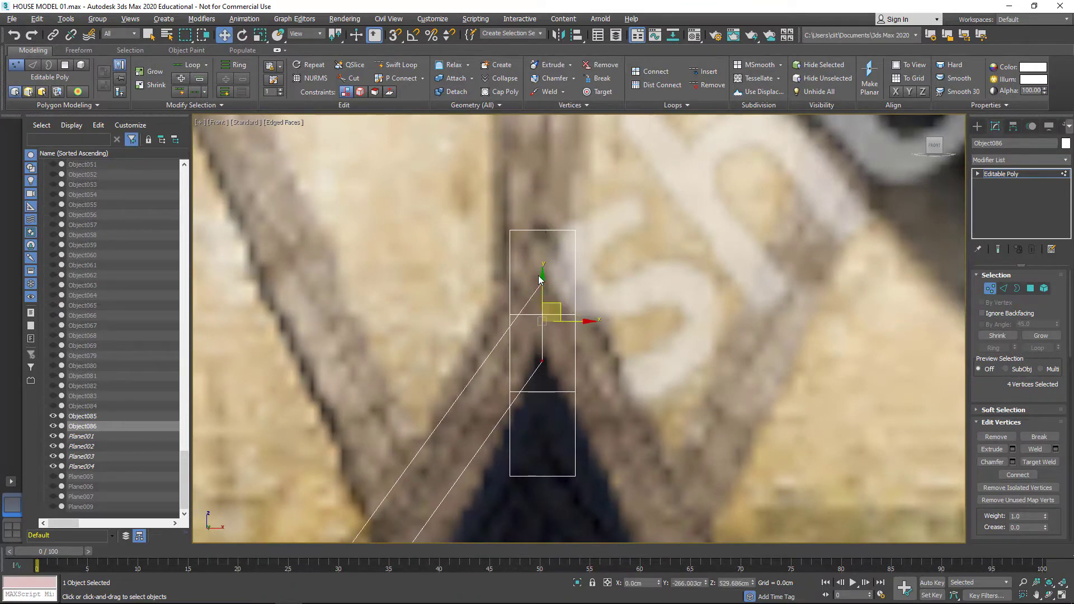
pyautogui.moveTo(540, 278); pyautogui.dragTo(540, 268)
pyautogui.moveTo(510, 231); pyautogui.dragTo(579, 302)
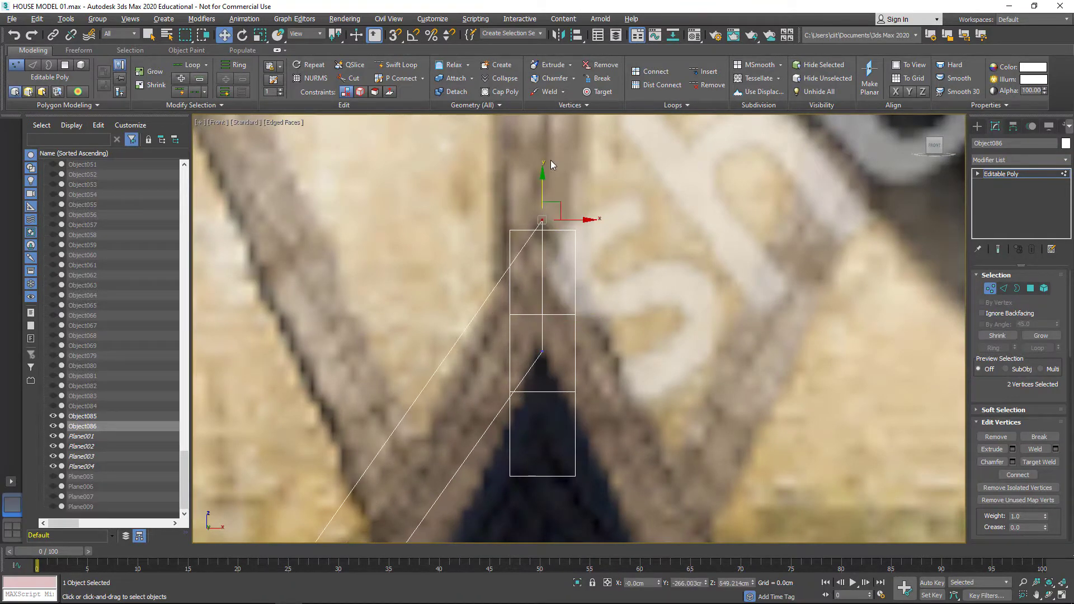
pyautogui.scroll(-5, 636, 343)
# - Select the ring of edges running along the rafter beam
pyautogui.press('2')
pyautogui.moveTo(613, 397); pyautogui.dragTo(719, 197, button='middle')
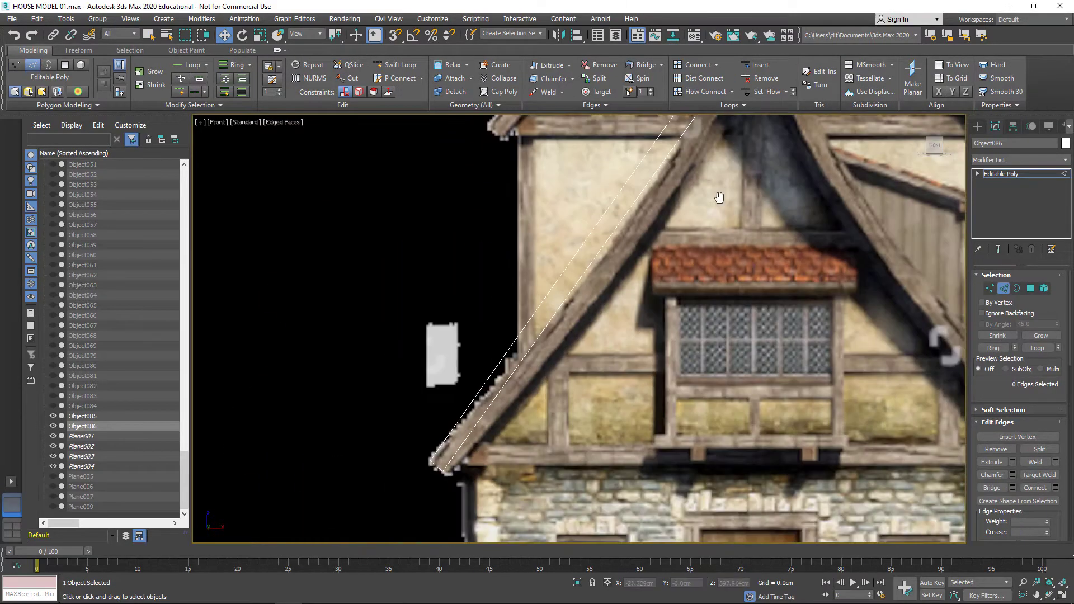
pyautogui.press('1')
pyautogui.scroll(3, 470, 478)
pyautogui.moveTo(394, 475); pyautogui.dragTo(436, 448)
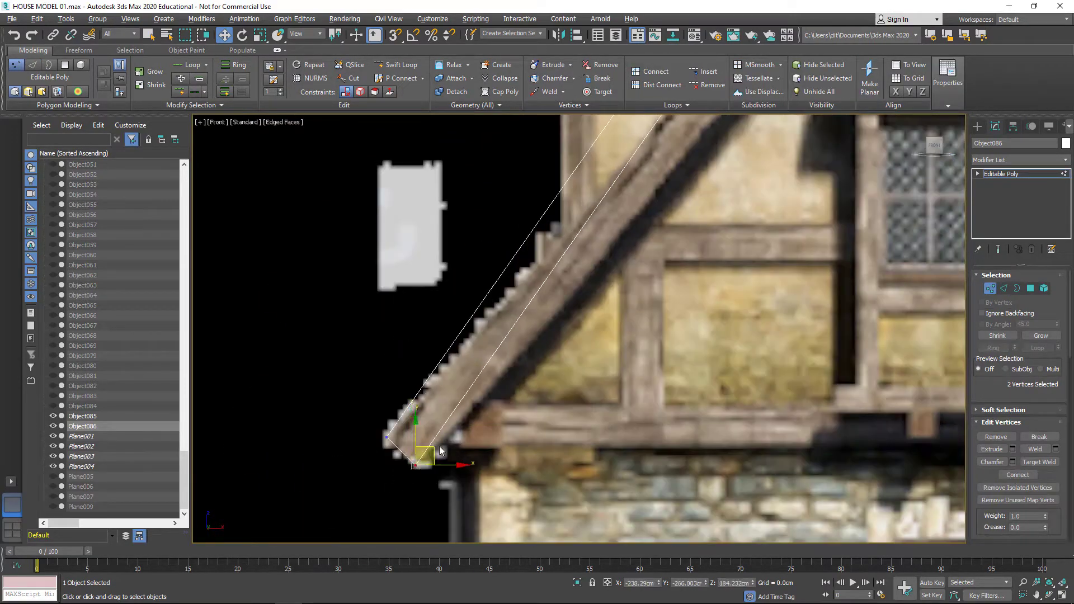
pyautogui.scroll(-3, 440, 450)
pyautogui.press('2')
pyautogui.rightClick(581, 324)
pyautogui.click(495, 367)
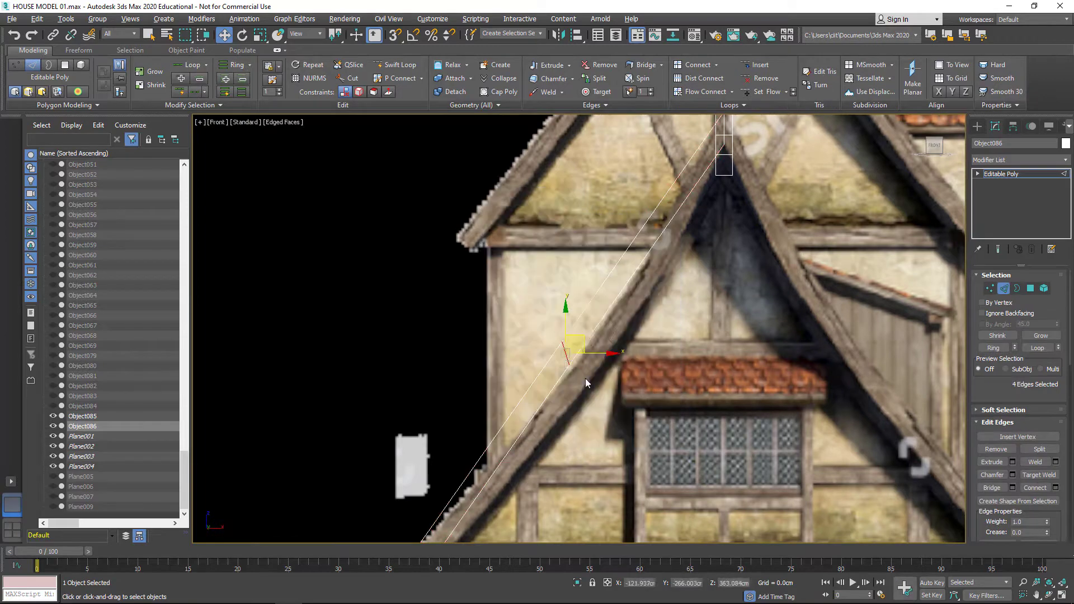
pyautogui.scroll(-1, 621, 367)
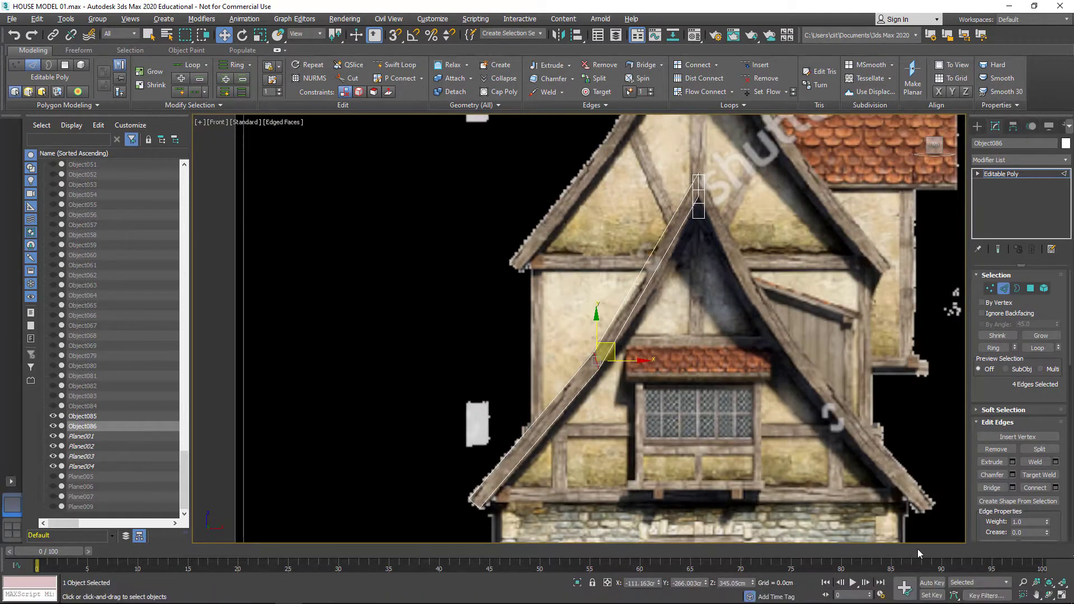
pyautogui.scroll(2, 478, 510)
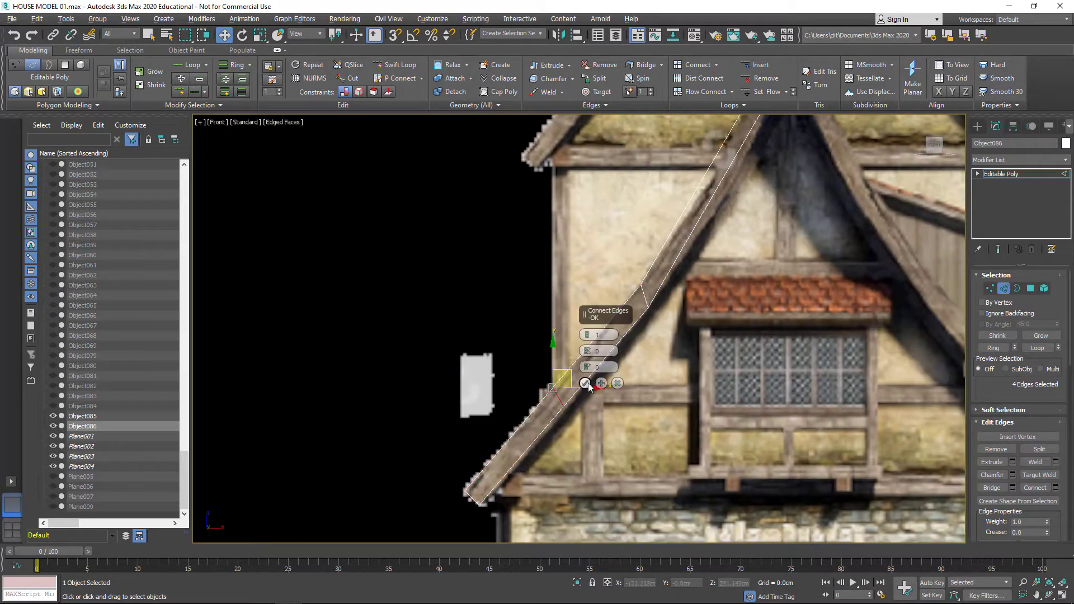
# - Connect the ringed edges to add a cross-segment loop across the beam's upper end
pyautogui.moveTo(607, 297); pyautogui.dragTo(548, 428, button='middle')
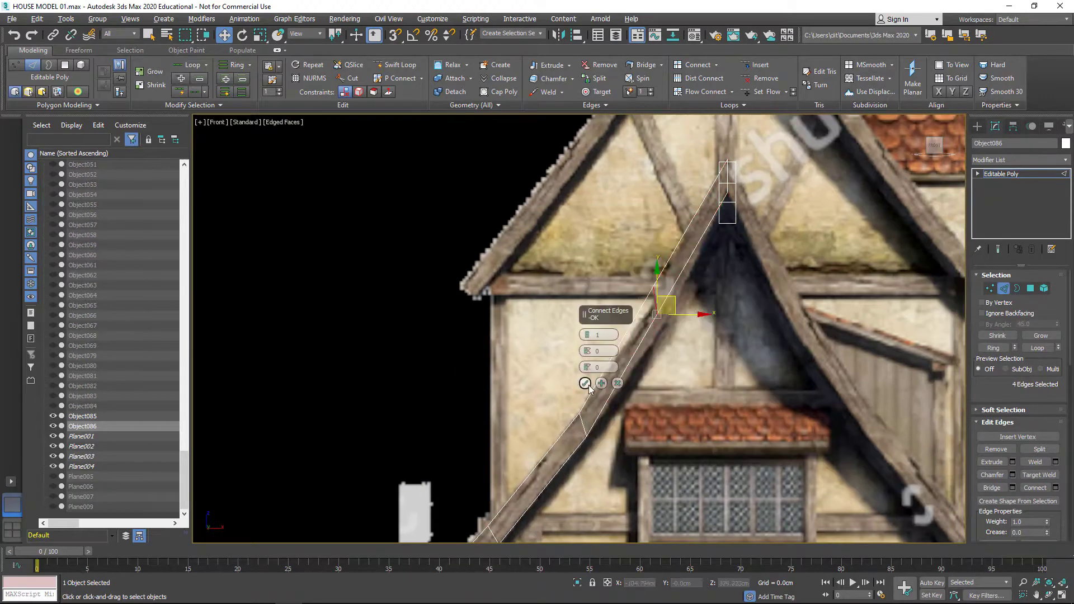
pyautogui.scroll(-2, 672, 301)
pyautogui.rightClick(669, 342)
pyautogui.click(584, 313)
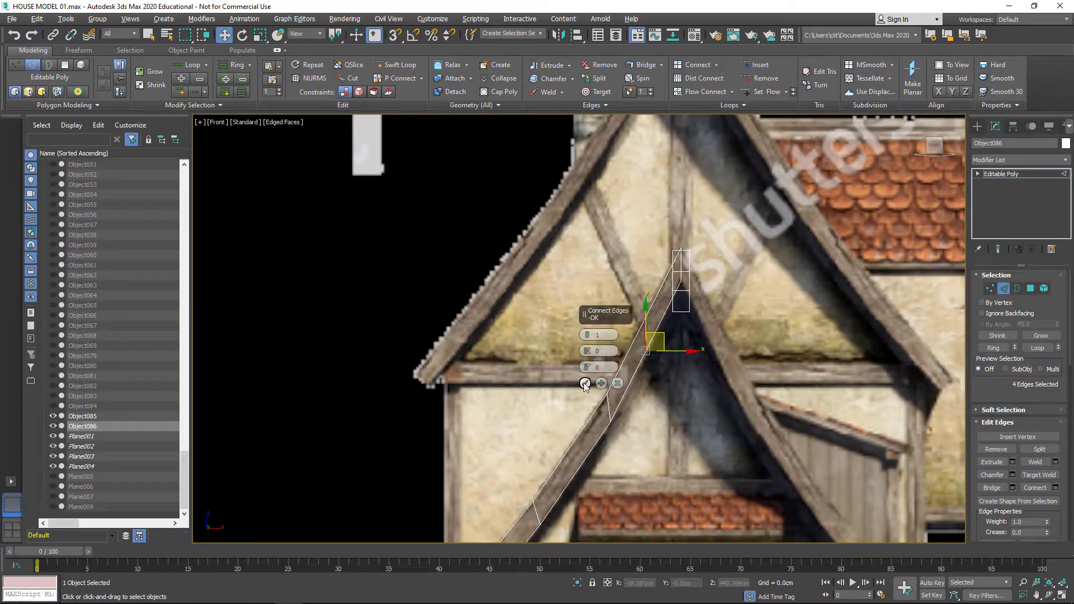
pyautogui.press('1')
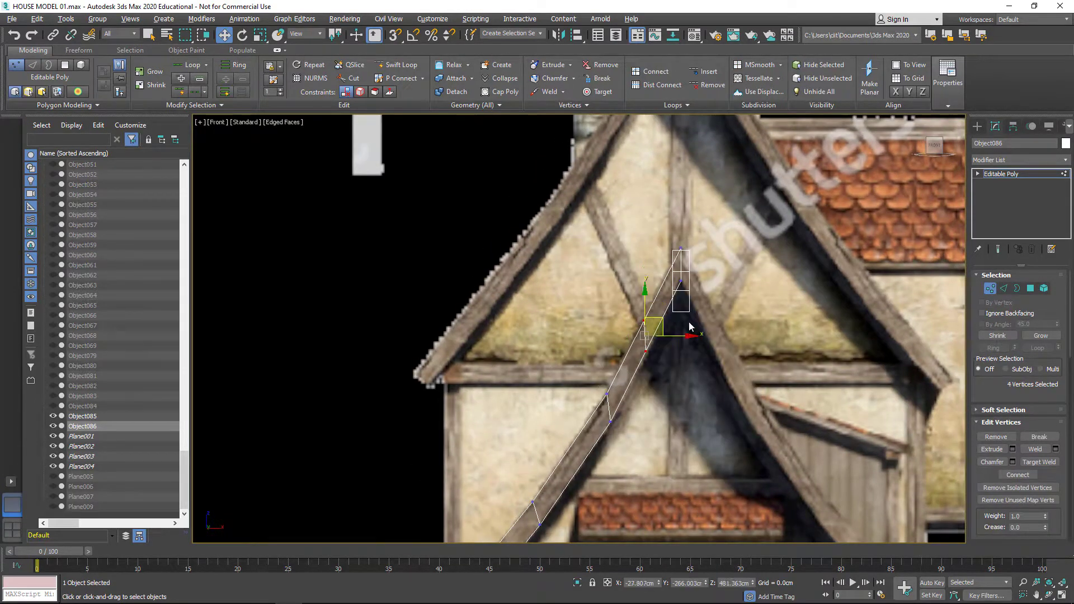
pyautogui.press('e')
pyautogui.press('r')
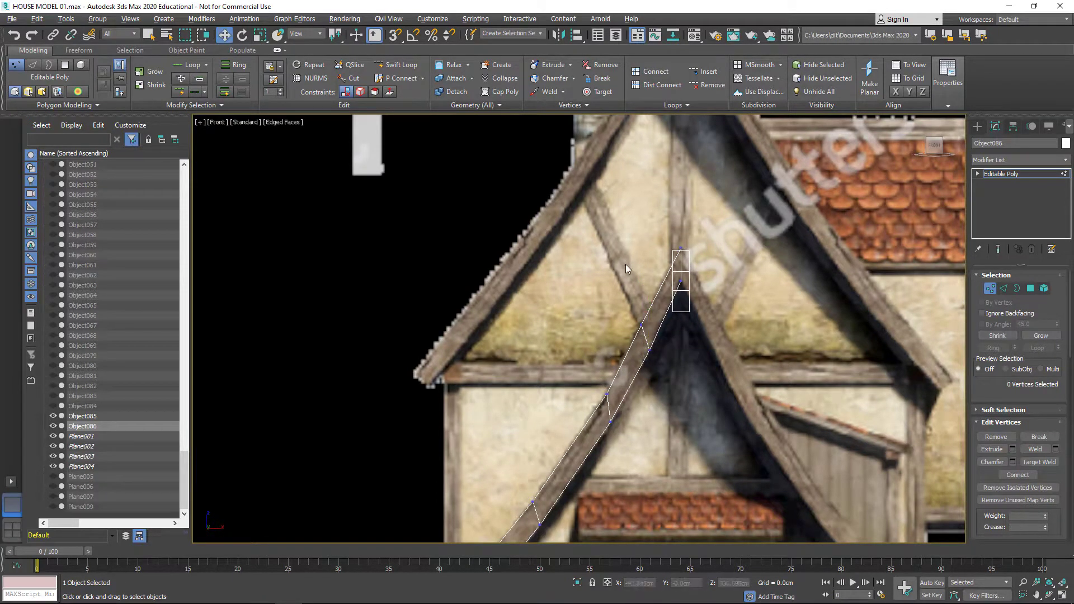
pyautogui.moveTo(625, 264); pyautogui.dragTo(559, 226, button='middle')
pyautogui.scroll(-3, 639, 288)
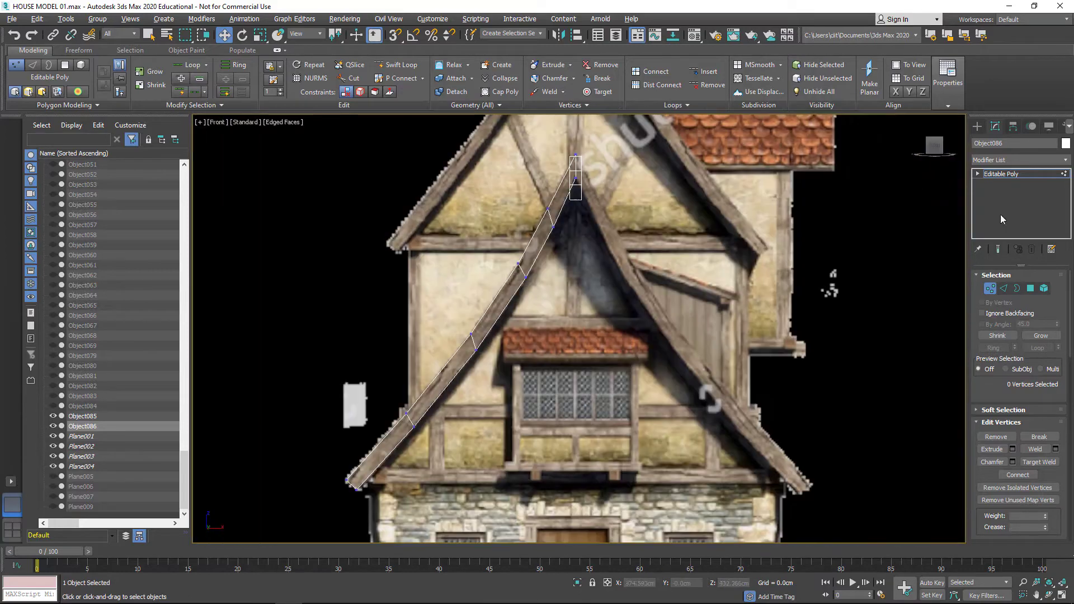
pyautogui.press('1')
pyautogui.click(557, 35)
# - Mirror the beam on X as a copy, Object087, for the right rafter
pyautogui.click(523, 321)
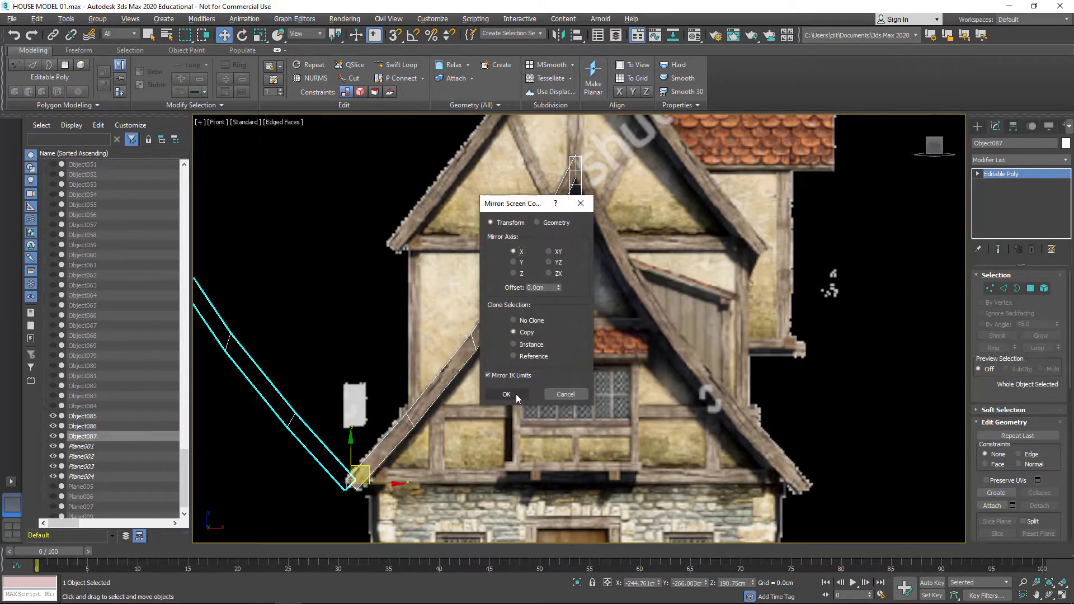
pyautogui.click(556, 390)
pyautogui.scroll(-2, 556, 390)
pyautogui.moveTo(358, 403); pyautogui.dragTo(679, 403)
pyautogui.scroll(5, 481, 234)
pyautogui.scroll(2, 570, 294)
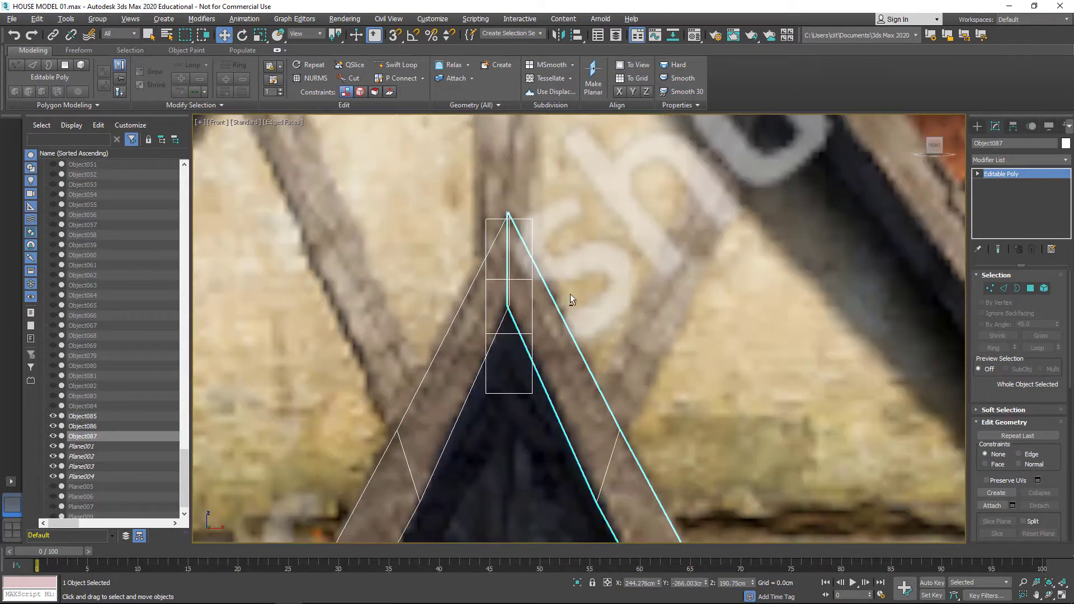
pyautogui.hotkey('alt', 'w')
# - Push Object086's top vertices out to the roof edge in the side view
pyautogui.click(692, 414)
pyautogui.press('1')
pyautogui.hotkey('alt', 'w')
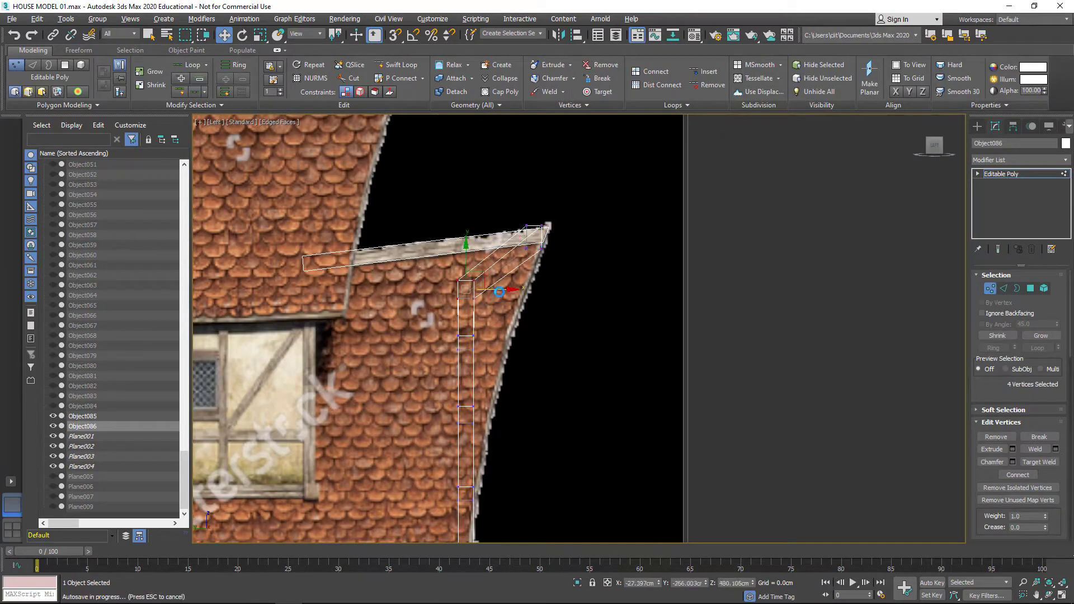
pyautogui.moveTo(499, 291); pyautogui.dragTo(547, 288)
pyautogui.moveTo(540, 341); pyautogui.dragTo(469, 274, button='middle')
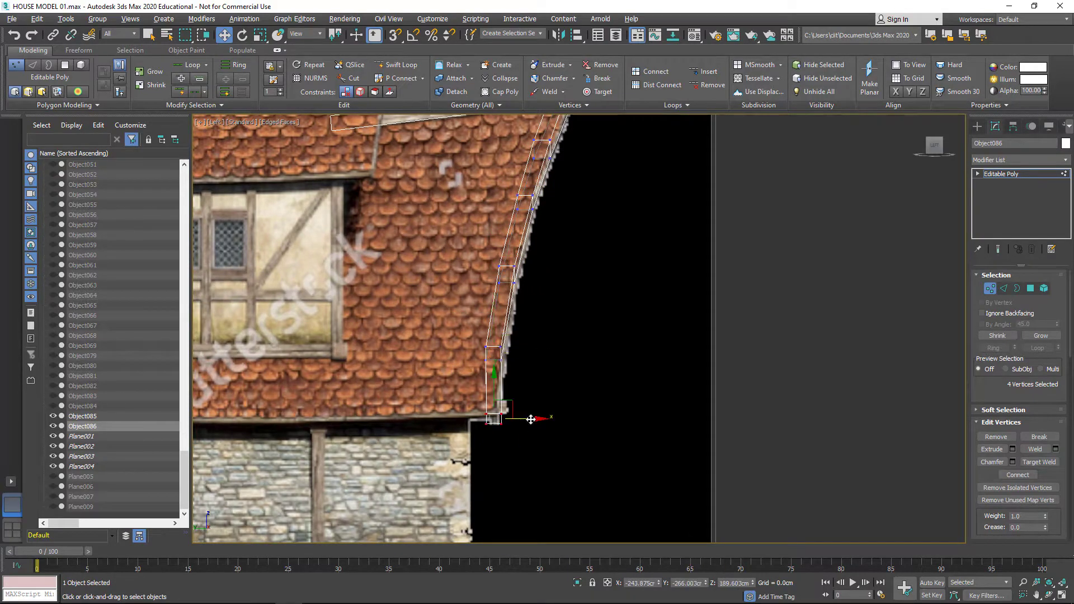
pyautogui.moveTo(530, 420); pyautogui.dragTo(525, 393, button='middle')
pyautogui.scroll(3, 534, 205)
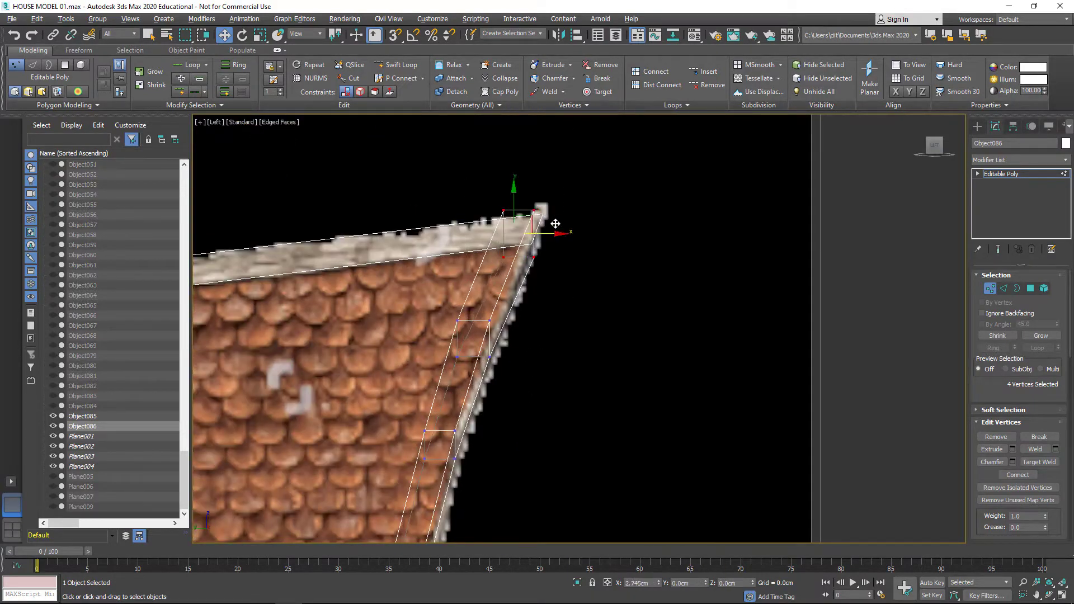
# - In the Front view, place the mirrored rafter on the right roof edge
pyautogui.press('f')
pyautogui.press('1')
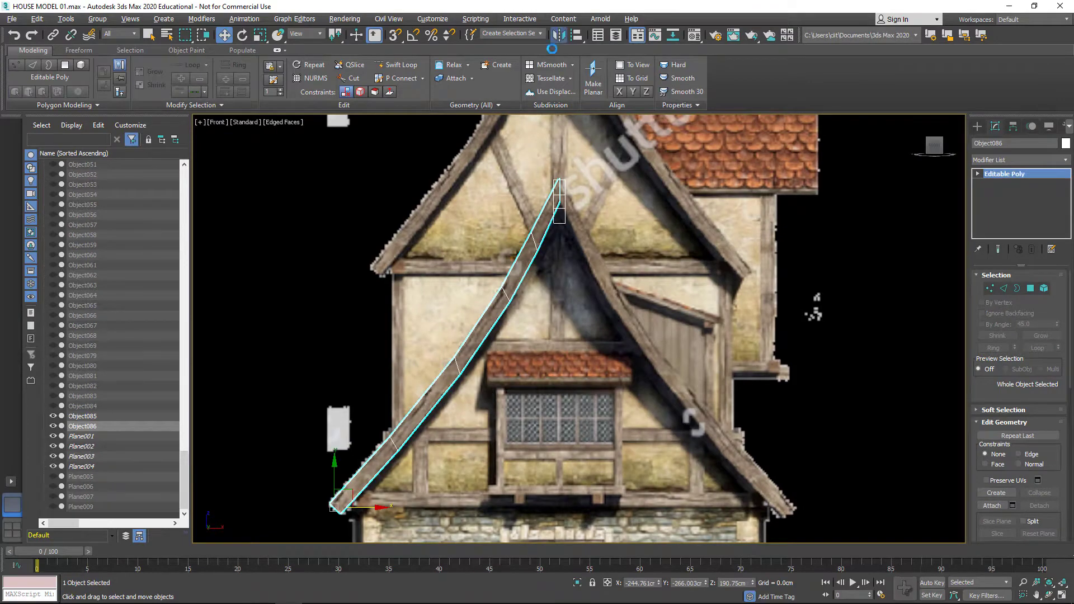
pyautogui.click(499, 394)
pyautogui.scroll(3, 575, 364)
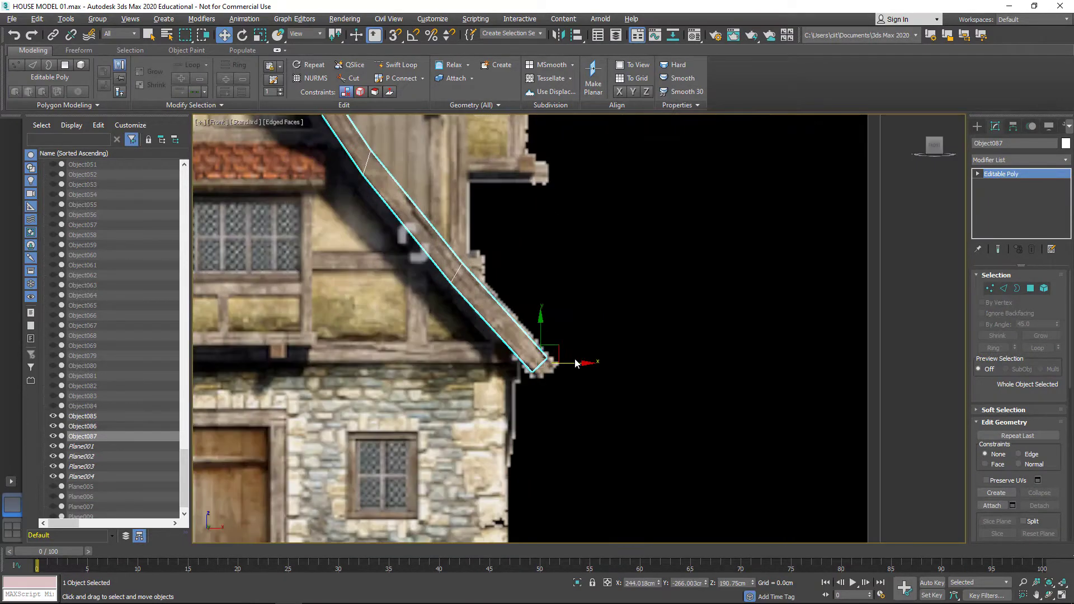
pyautogui.moveTo(576, 363)
pyautogui.mouseDown(button='middle')
pyautogui.moveTo(502, 251)
pyautogui.moveTo(532, 325)
pyautogui.mouseUp(button='middle')
# - Select the four apex vertices so both rafters meet at the gable peak
pyautogui.press('1')
pyautogui.moveTo(425, 185); pyautogui.dragTo(481, 263)
pyautogui.scroll(2, 459, 190)
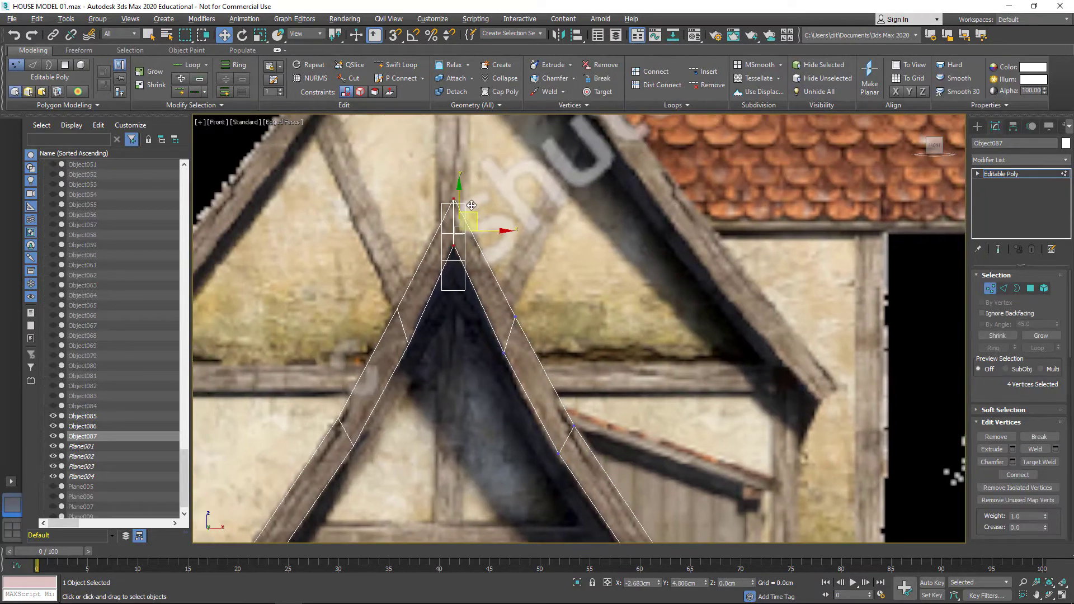
pyautogui.scroll(-3, 471, 205)
pyautogui.moveTo(714, 504); pyautogui.dragTo(628, 360, button='middle')
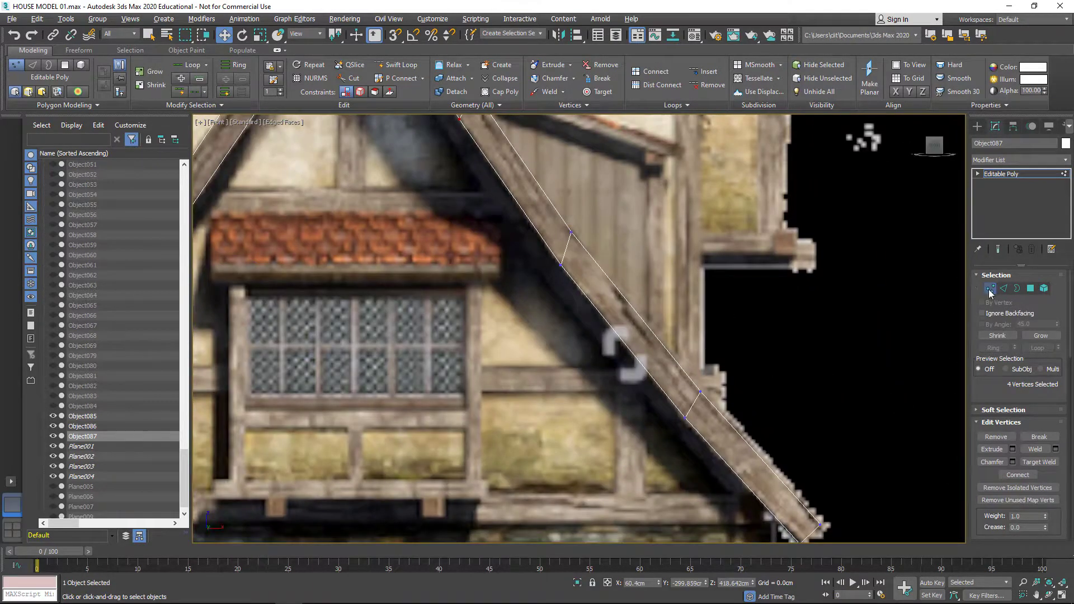
pyautogui.scroll(-5, 639, 298)
# - Unhide all objects and select the main roof Plane005
pyautogui.hotkey('alt', 'w')
pyautogui.rightClick(490, 248)
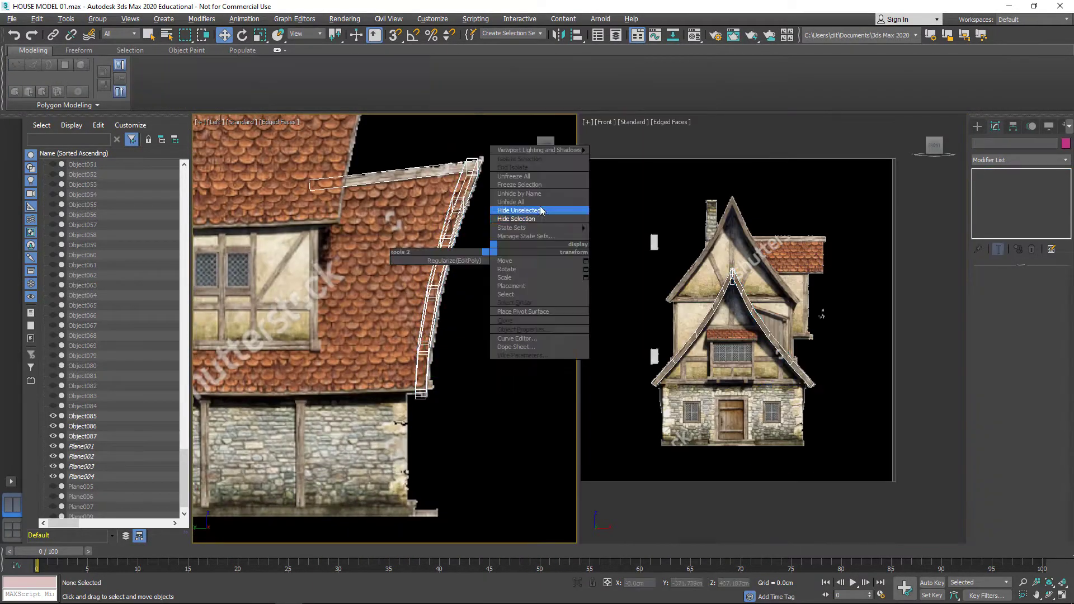
pyautogui.click(520, 202)
pyautogui.hotkey('alt', 'w')
pyautogui.scroll(3, 516, 158)
pyautogui.click(977, 127)
pyautogui.scroll(2, 517, 157)
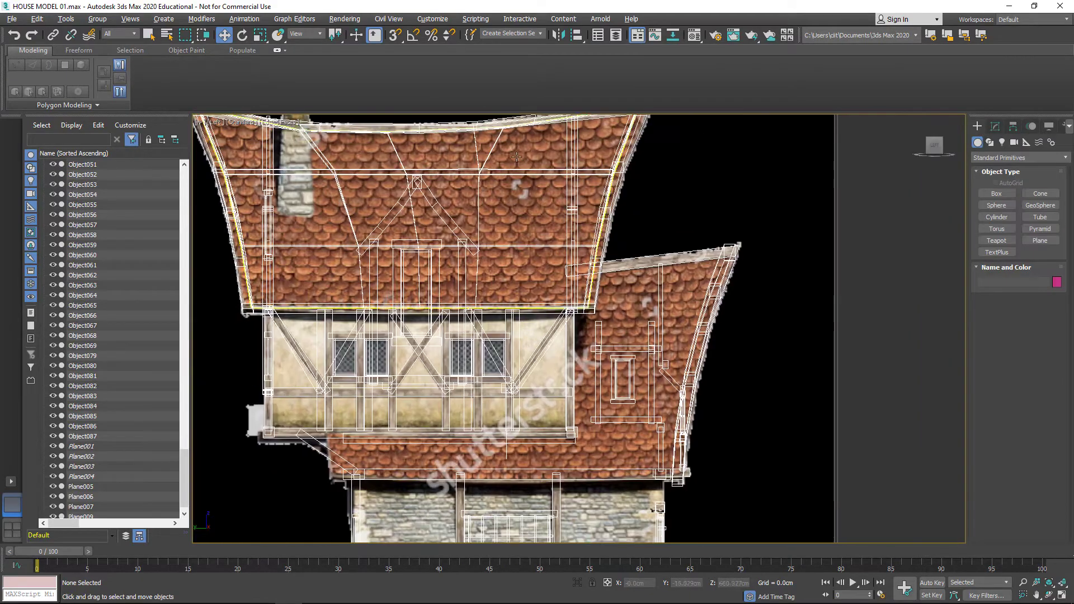
pyautogui.click(516, 157)
# - Apply the yellow material to the roof, then clone it downward as Plane010
pyautogui.press('m')
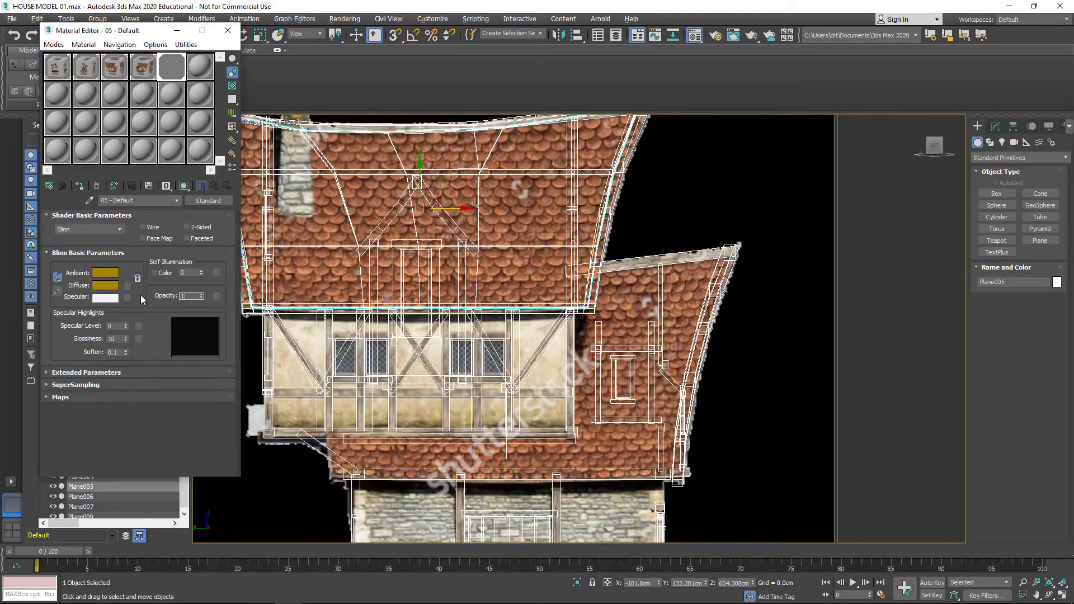
pyautogui.click(228, 30)
pyautogui.keyDown('shift'); pyautogui.moveTo(425, 213); pyautogui.dragTo(515, 342); pyautogui.keyUp('shift')
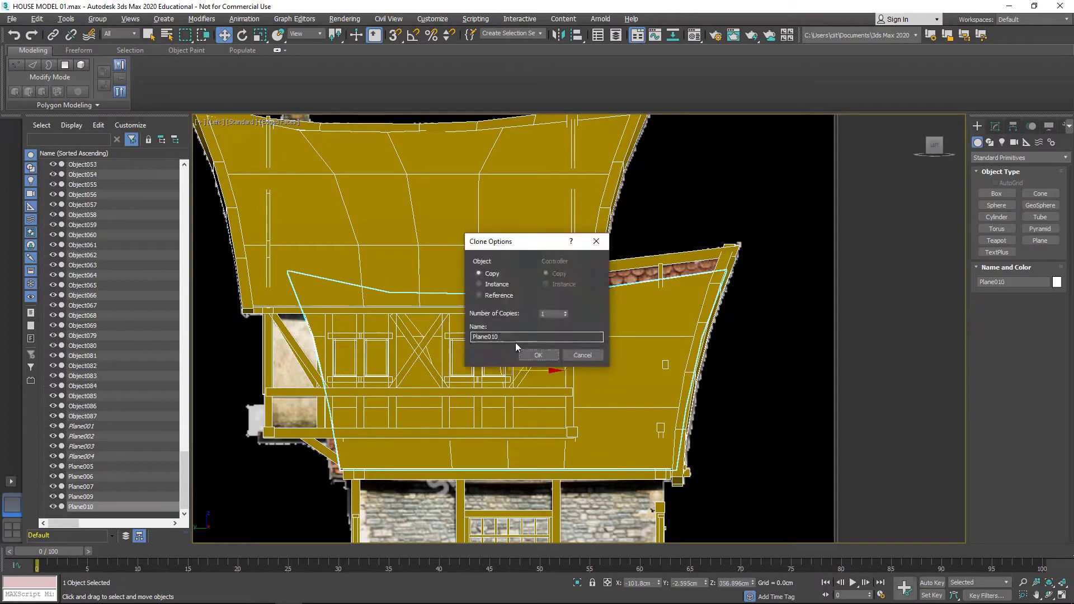
pyautogui.click(537, 355)
# - Hide the yellow objects, leaving Plane010 selected
pyautogui.hotkey('ctrl', 'a')
pyautogui.rightClick(706, 277)
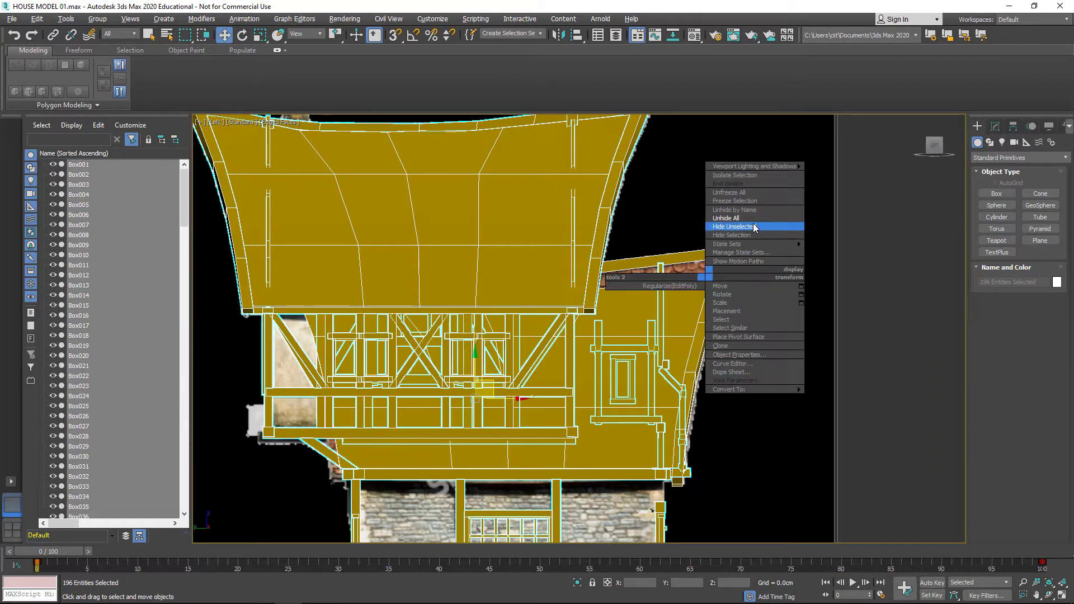
pyautogui.click(753, 227)
pyautogui.click(517, 364)
pyautogui.press('m')
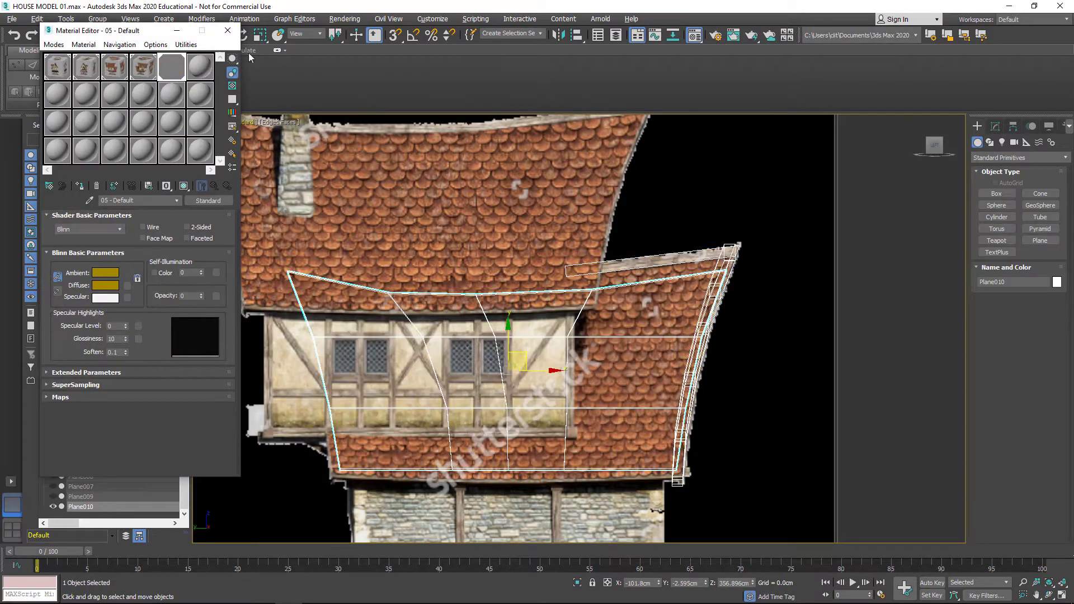
pyautogui.click(228, 31)
# - Add Edit Poly to Plane010 and lower its bottom vertices onto the eave edge
pyautogui.click(995, 126)
pyautogui.click(1007, 183)
pyautogui.press('1')
pyautogui.moveTo(559, 243); pyautogui.dragTo(745, 313)
pyautogui.press('4')
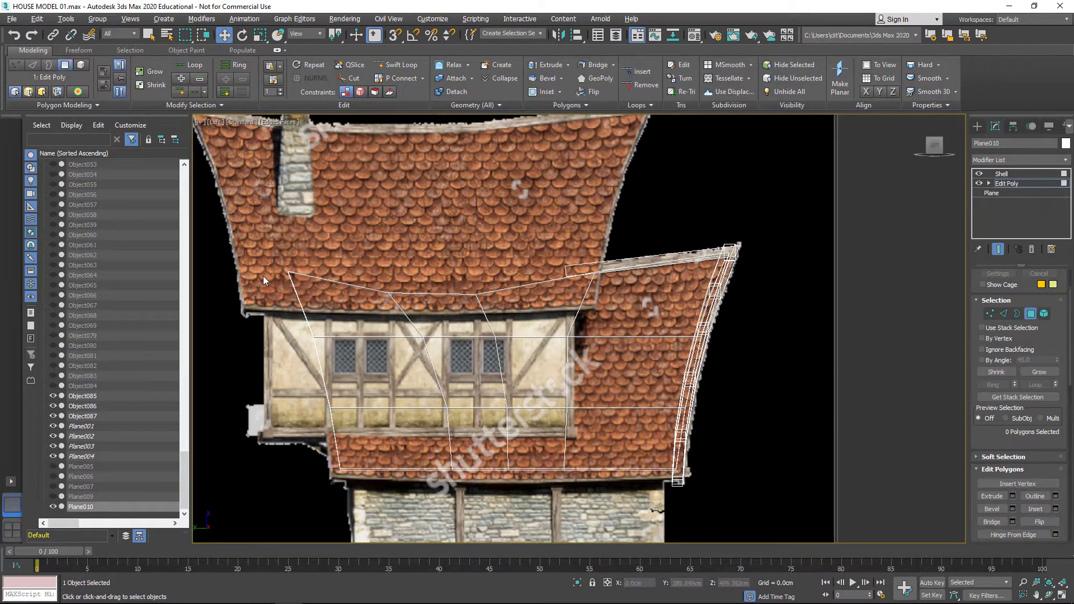
pyautogui.moveTo(531, 384); pyautogui.dragTo(531, 384)
pyautogui.moveTo(414, 505); pyautogui.dragTo(344, 442, button='middle')
pyautogui.scroll(2, 344, 442)
pyautogui.press('1')
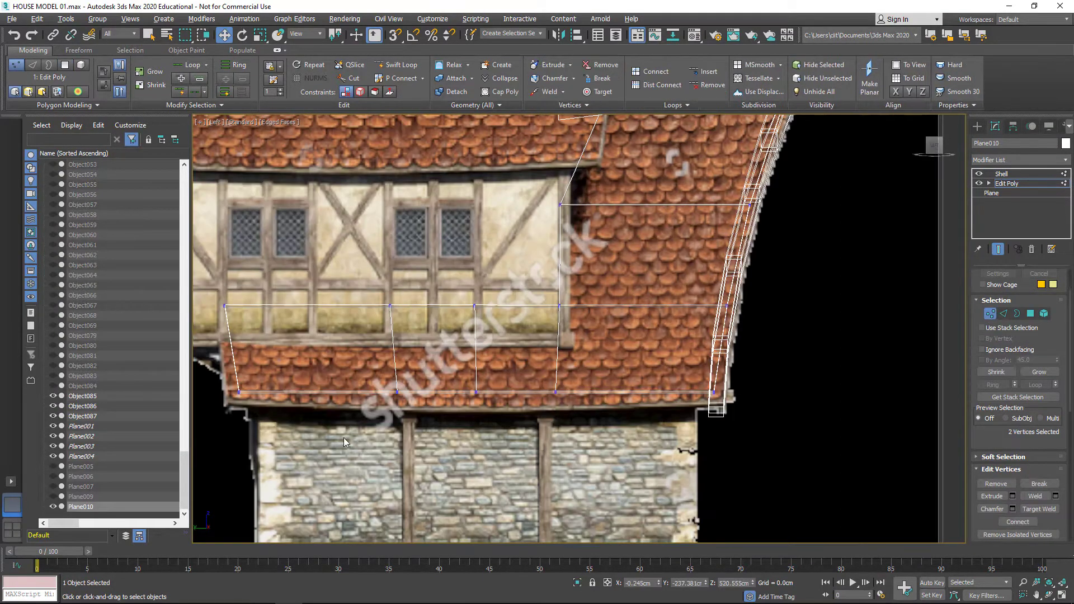
pyautogui.moveTo(475, 348); pyautogui.dragTo(479, 364)
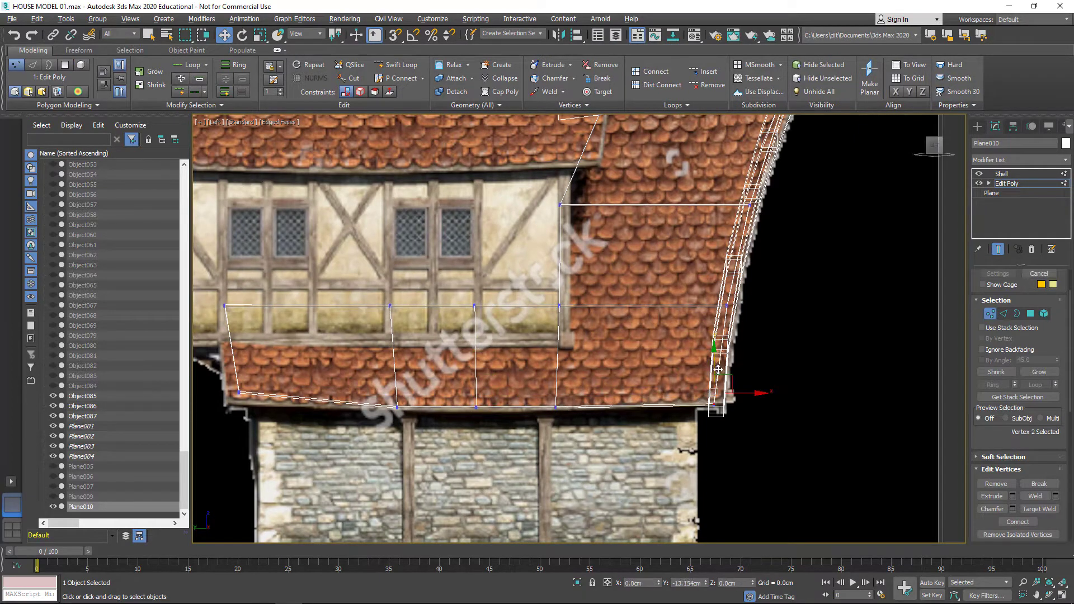
# - Lower Plane010's top vertex row below the windows to trace the side roof's edge
pyautogui.moveTo(717, 369); pyautogui.dragTo(883, 349, button='middle')
pyautogui.moveTo(363, 263); pyautogui.dragTo(435, 391)
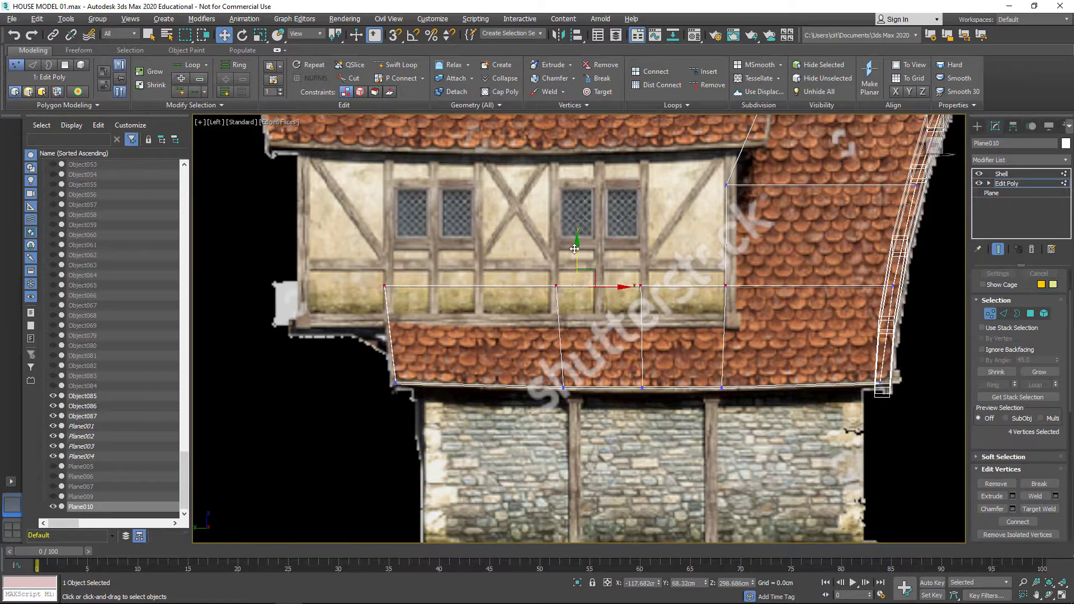
pyautogui.moveTo(575, 249); pyautogui.dragTo(576, 286)
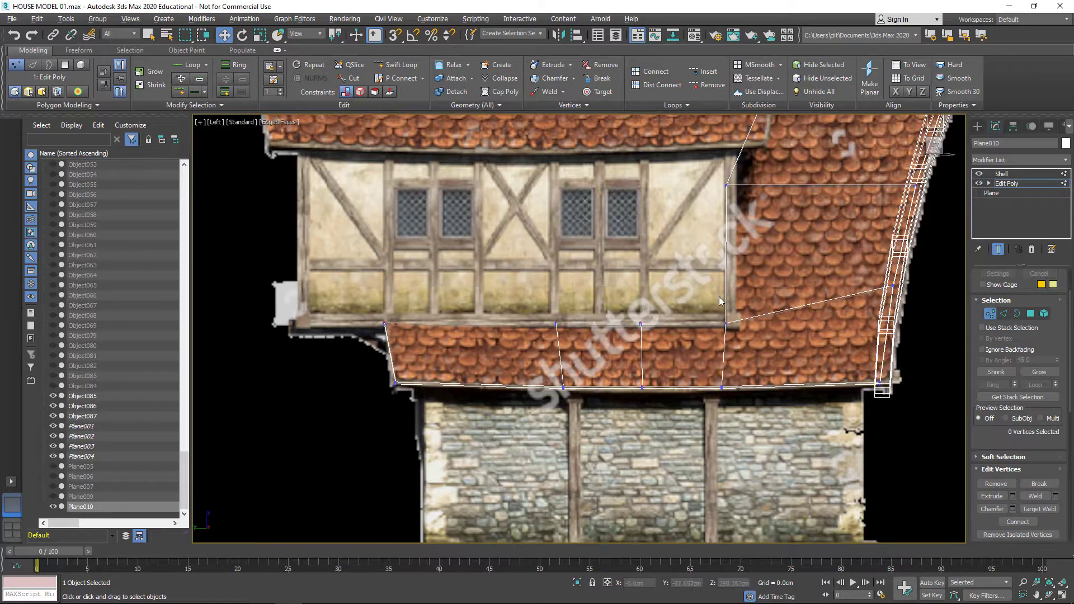
pyautogui.hotkey('alt', 'w')
pyautogui.hotkey('alt', 'w')
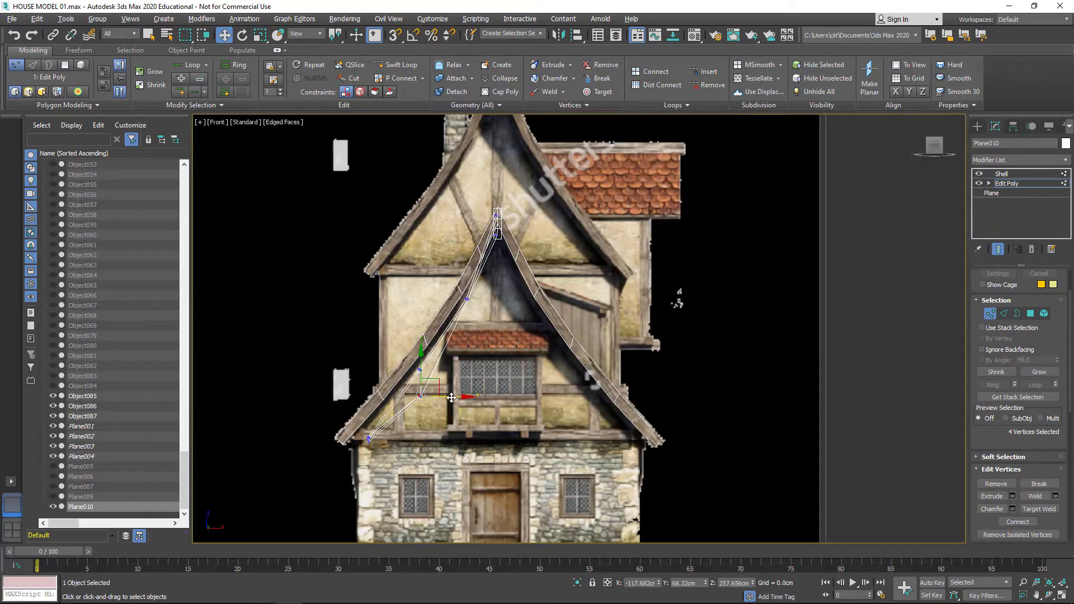
# - Move Plane010's vertices so they sit along the front gable's left rafter
pyautogui.moveTo(432, 394); pyautogui.dragTo(521, 357, button='middle')
pyautogui.scroll(2, 450, 358)
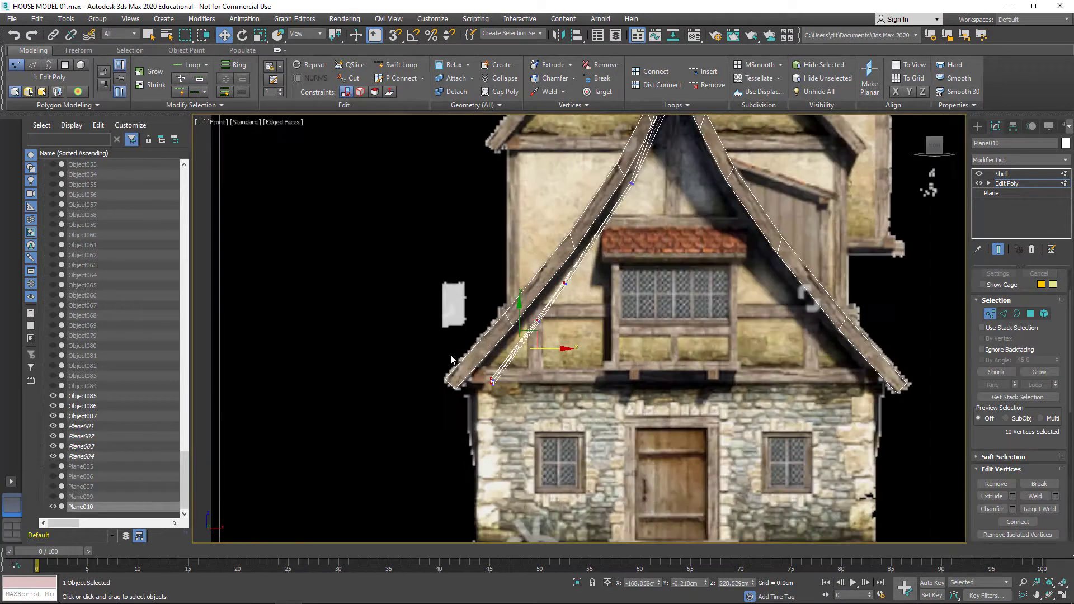
pyautogui.moveTo(557, 312); pyautogui.dragTo(517, 312)
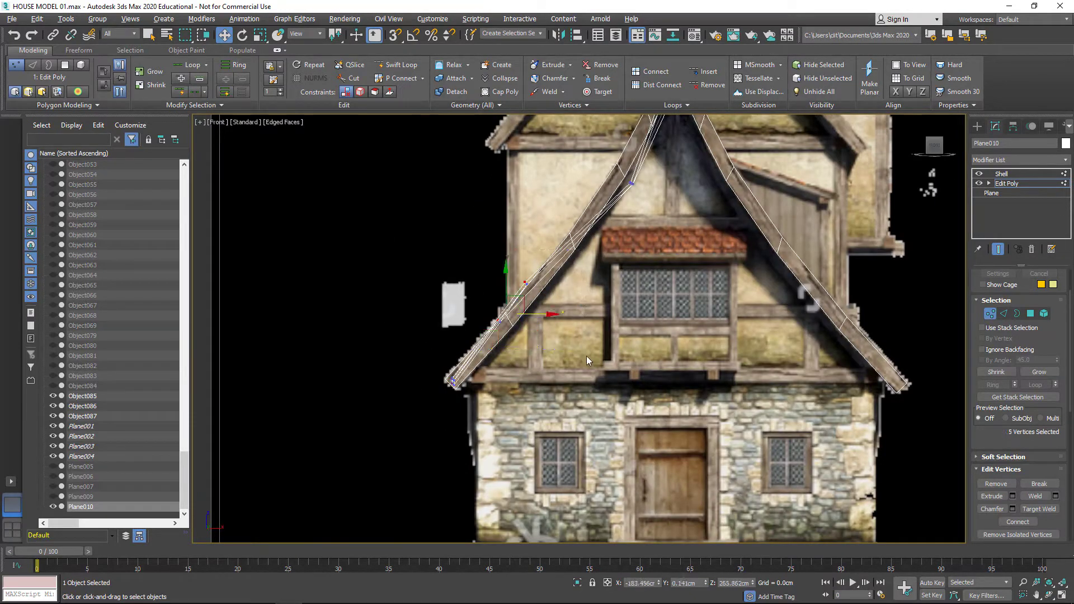
pyautogui.click(526, 283)
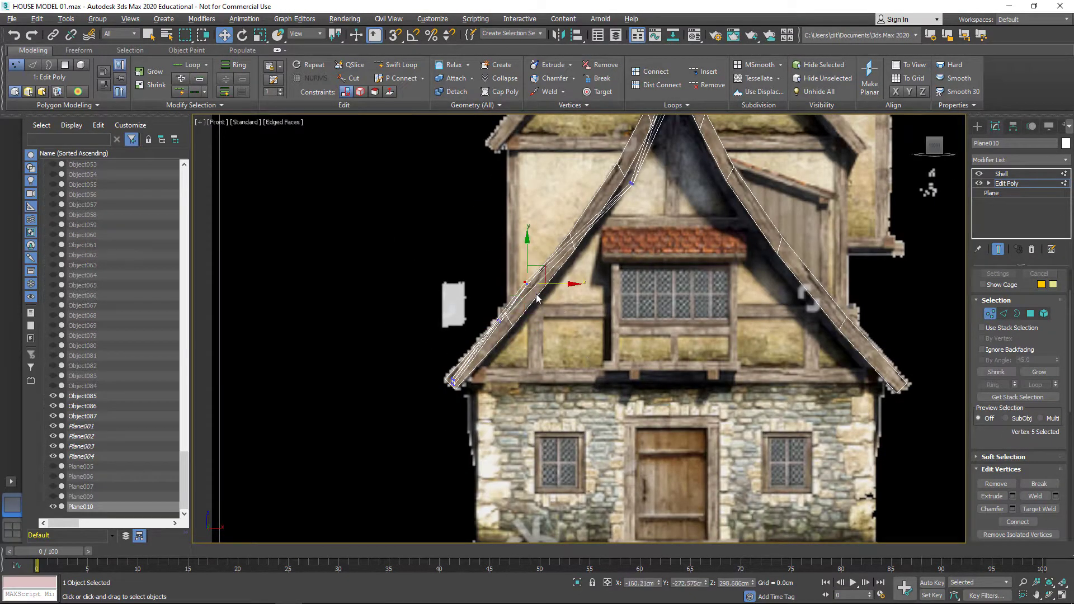
pyautogui.moveTo(547, 270); pyautogui.dragTo(552, 278)
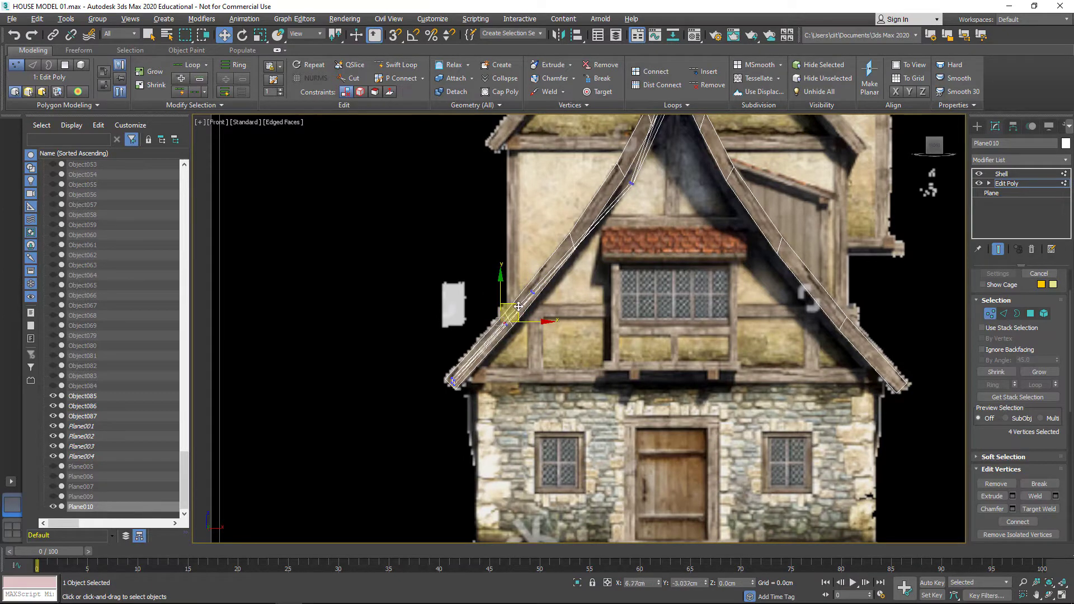
pyautogui.moveTo(665, 186); pyautogui.dragTo(648, 185)
pyautogui.click(532, 292)
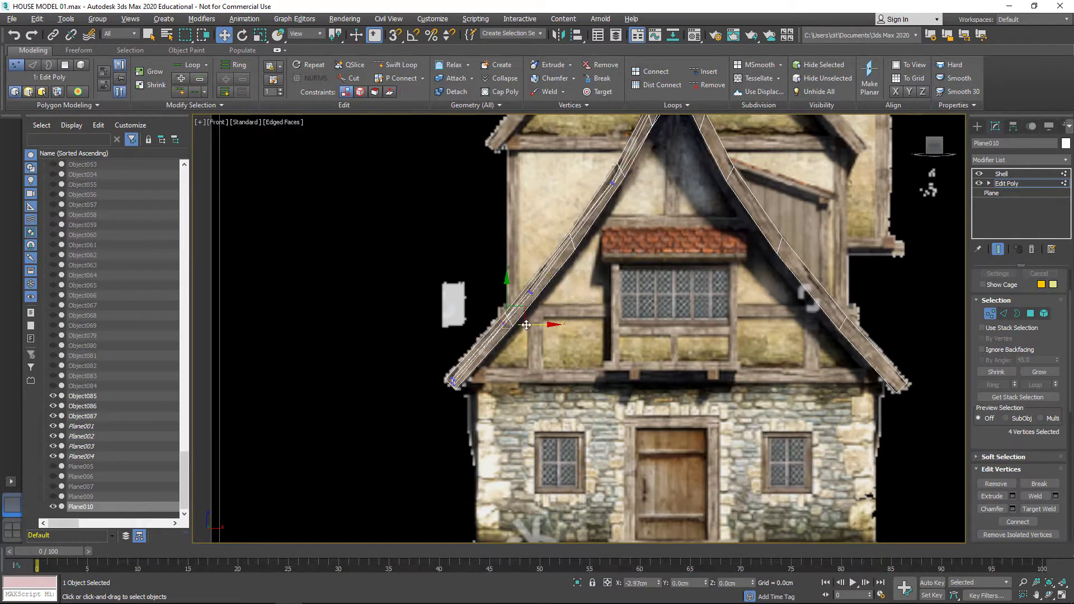
# - Switch to the Left view and frame the panel's upper end
pyautogui.press('l')
pyautogui.scroll(-3, 649, 346)
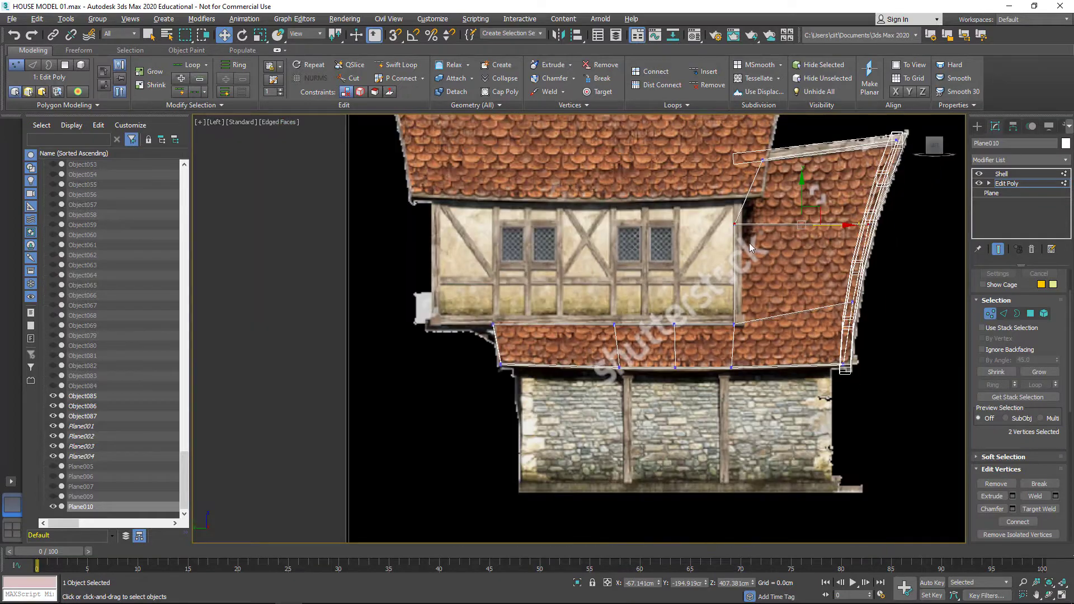
pyautogui.moveTo(749, 243); pyautogui.dragTo(654, 232, button='middle')
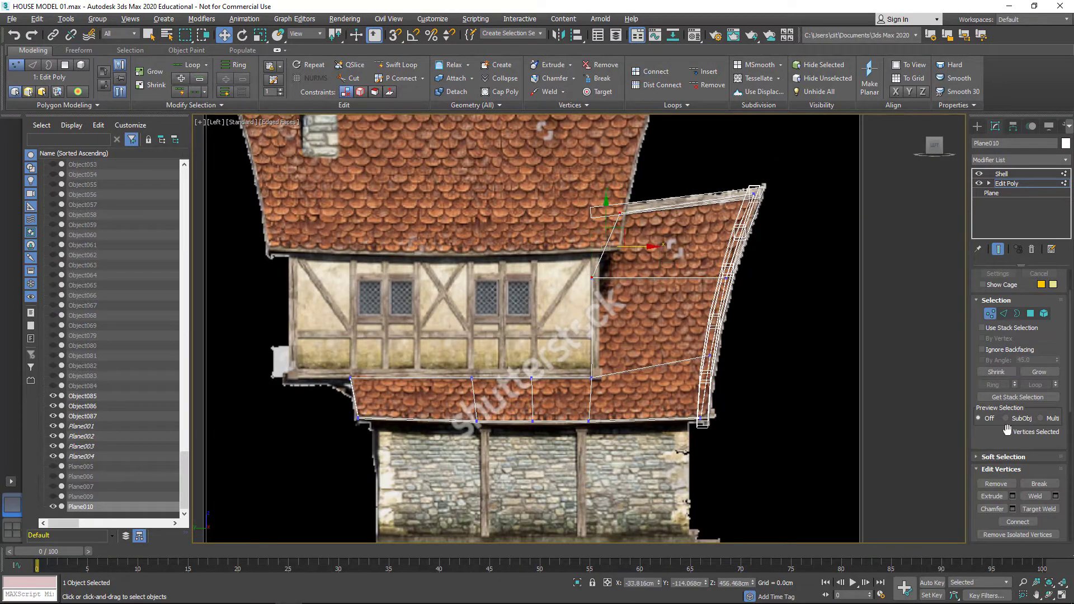
pyautogui.scroll(-5, 1007, 430)
pyautogui.scroll(-3, 1007, 429)
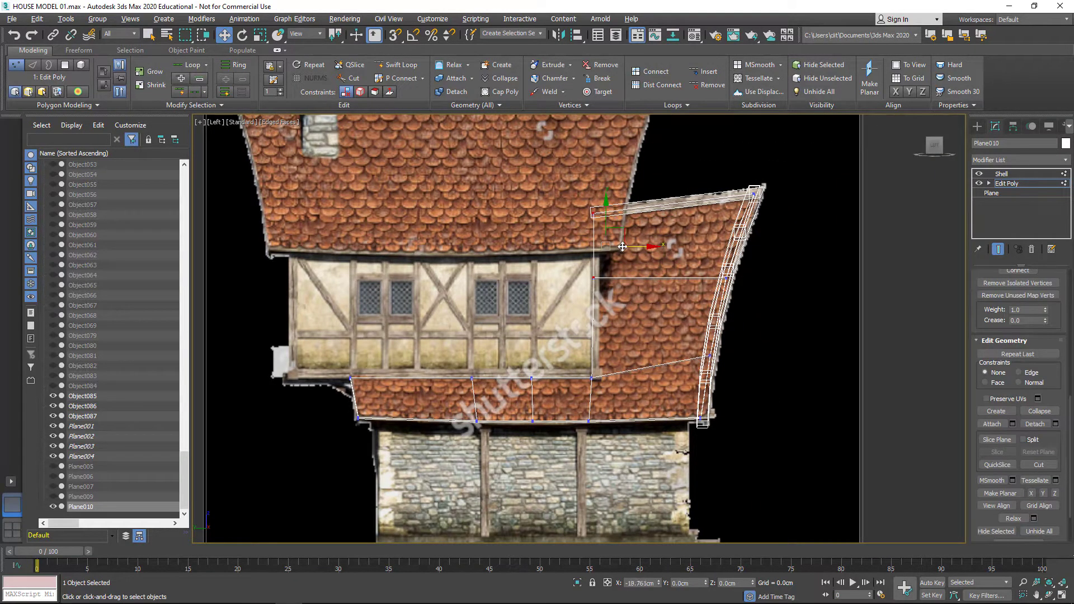
# - Mirror a copy of the shelled panel onto the front gable's right slope as Plane011
pyautogui.click(1001, 174)
pyautogui.hotkey('alt', 'w')
pyautogui.hotkey('alt', 'w')
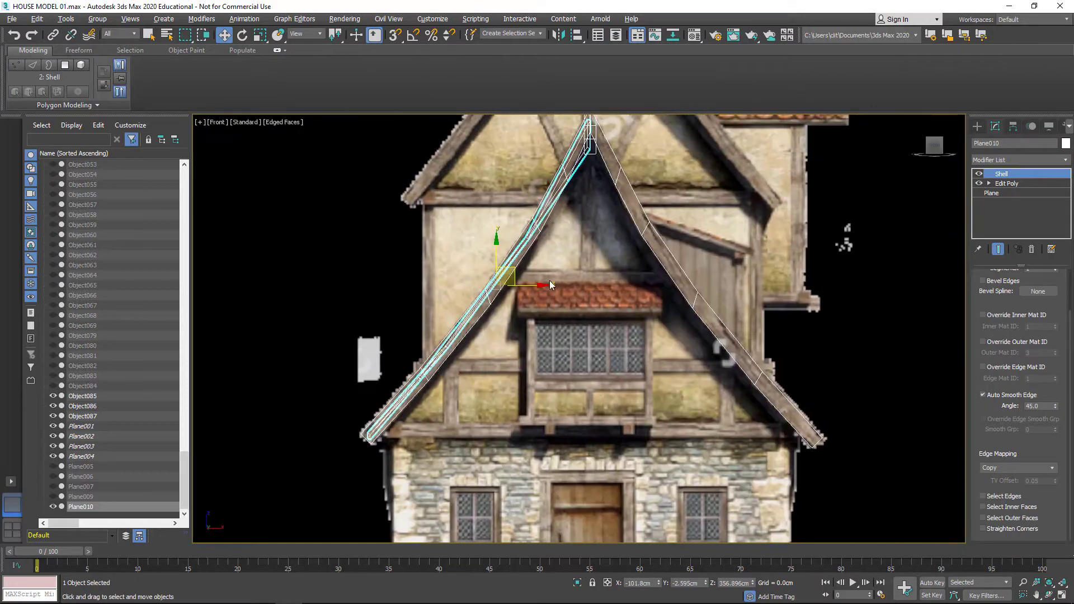
pyautogui.click(561, 35)
pyautogui.click(508, 428)
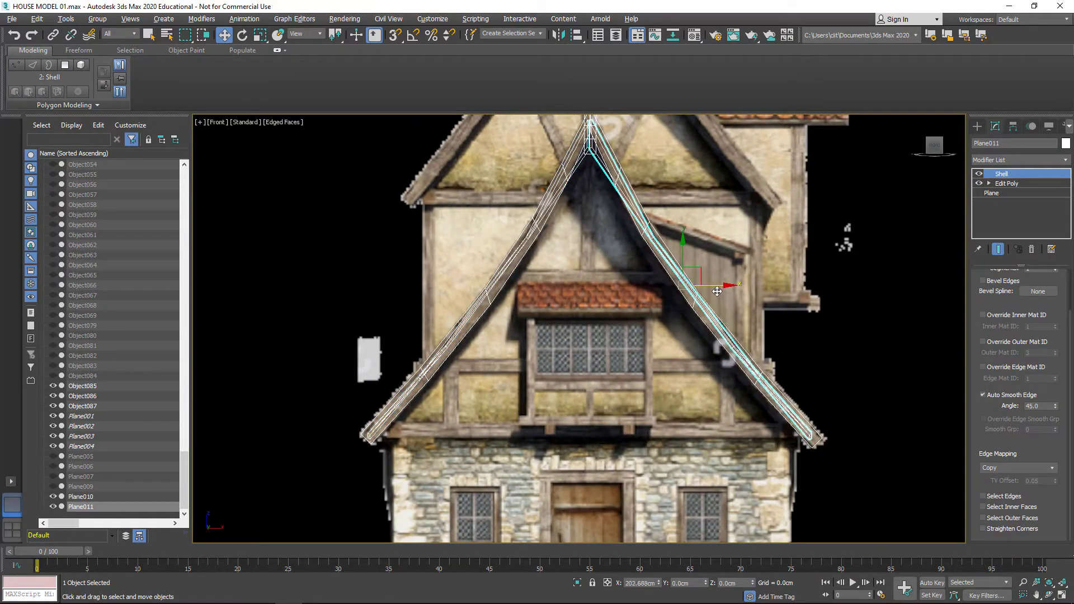
pyautogui.hotkey('alt', 'w')
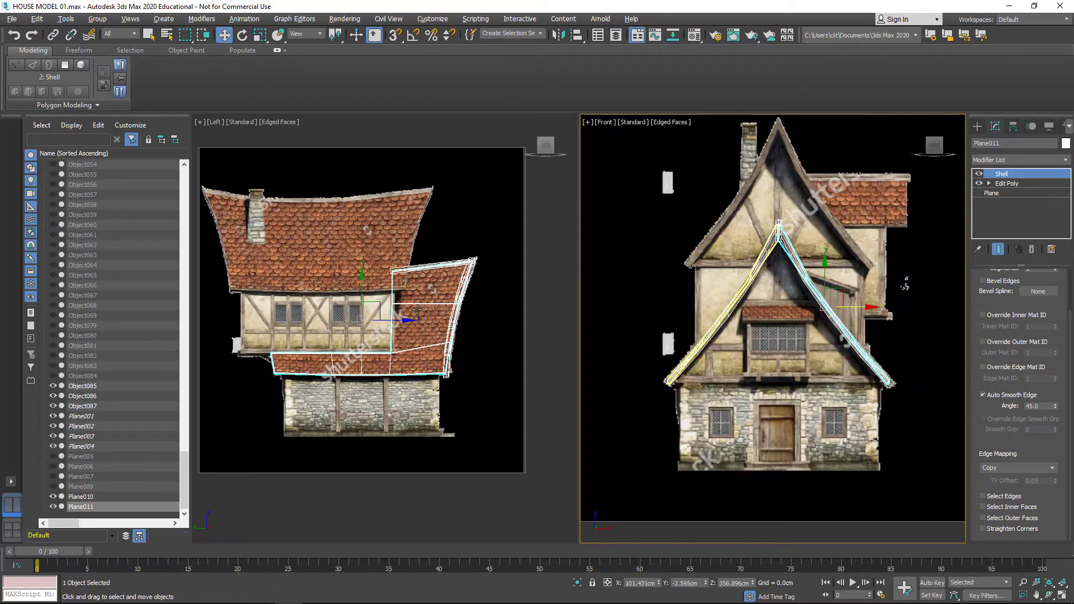
# - In a maximized Right view, select and adjust Plane011's middle vertex column, then restore two views
pyautogui.keyDown('alt'); pyautogui.moveTo(420, 353); pyautogui.dragTo(268, 235, button='middle'); pyautogui.keyUp('alt')
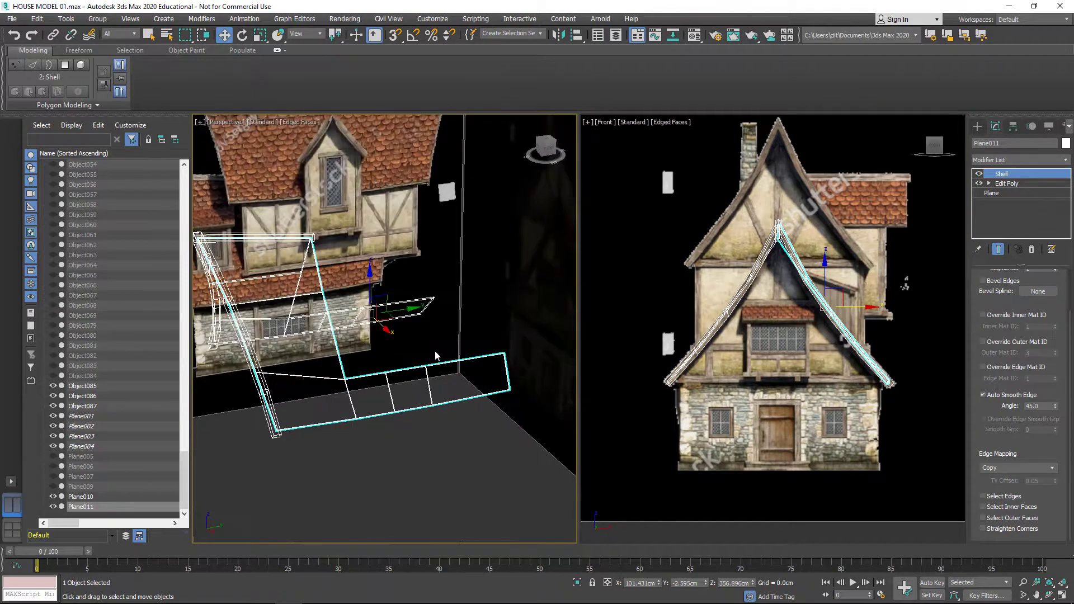
pyautogui.click(225, 122)
pyautogui.click(276, 246)
pyautogui.hotkey('alt', 'w')
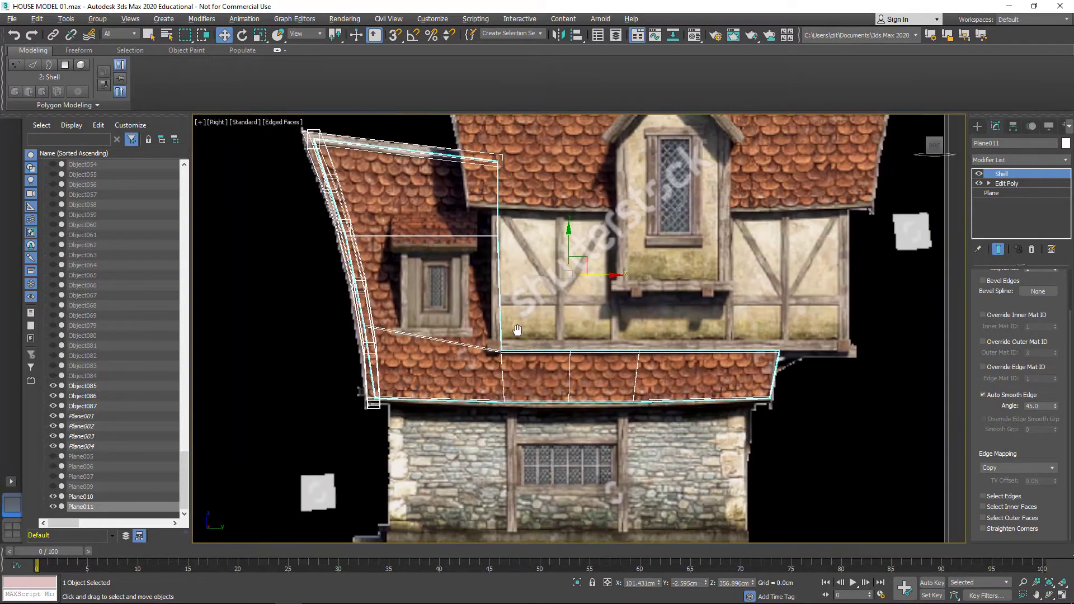
pyautogui.press('1')
pyautogui.moveTo(554, 338); pyautogui.dragTo(581, 411)
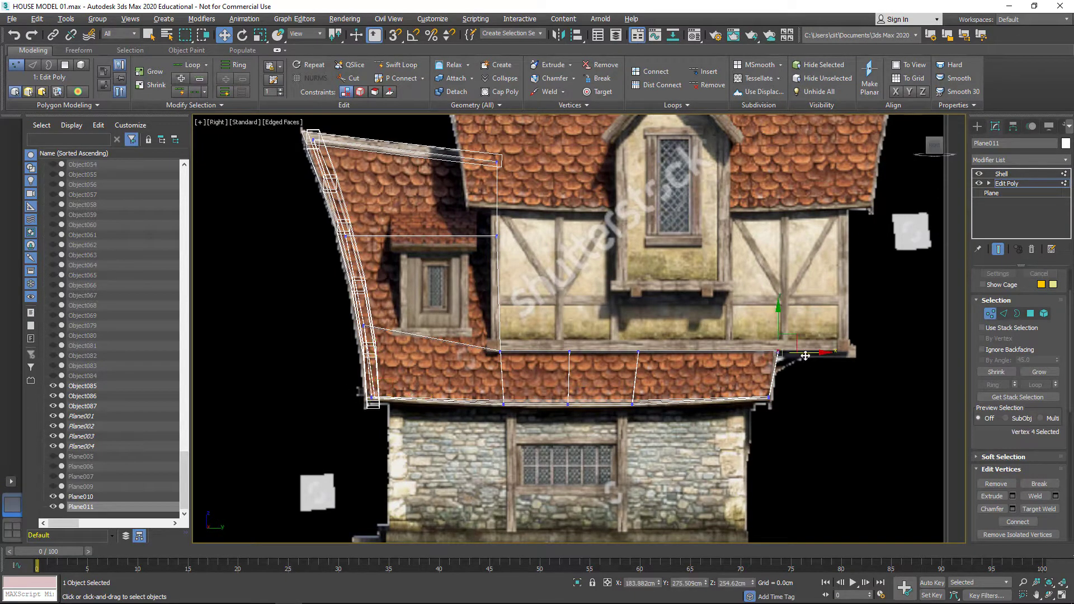
pyautogui.click(1009, 184)
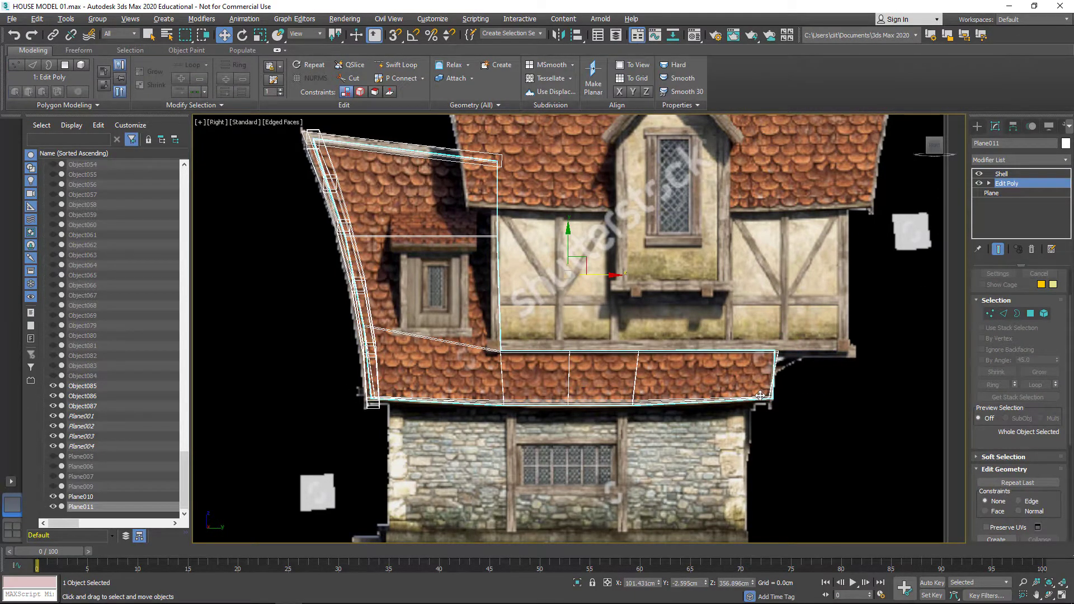
pyautogui.hotkey('ctrl', 'd')
pyautogui.hotkey('alt', 'w')
# - Unhide all house objects and apply the yellow material to the house
pyautogui.press('p')
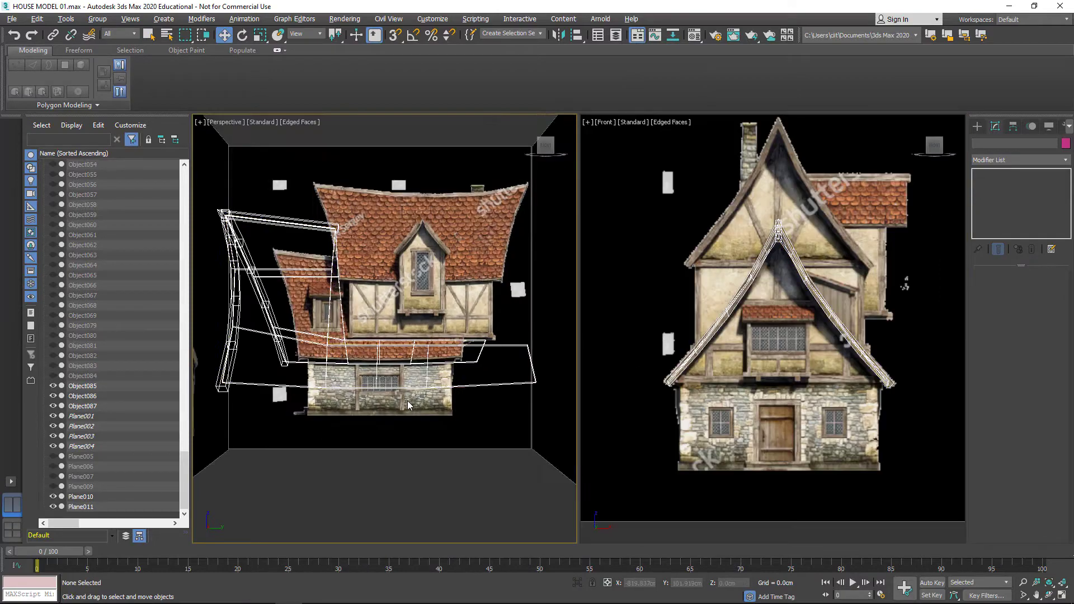
pyautogui.rightClick(407, 401)
pyautogui.click(442, 358)
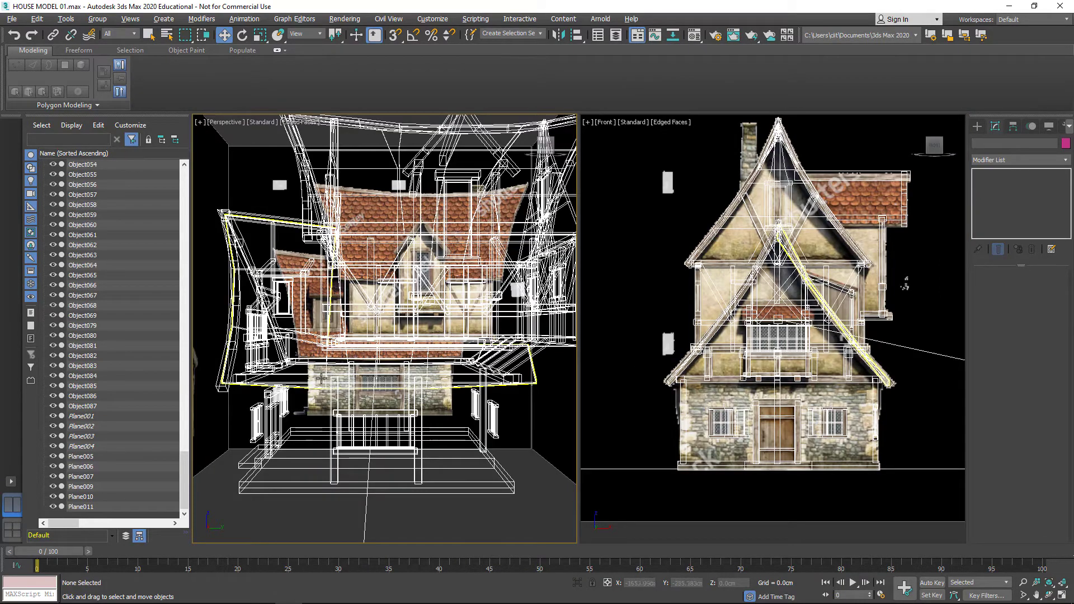
pyautogui.press('m')
pyautogui.click(69, 186)
pyautogui.click(225, 33)
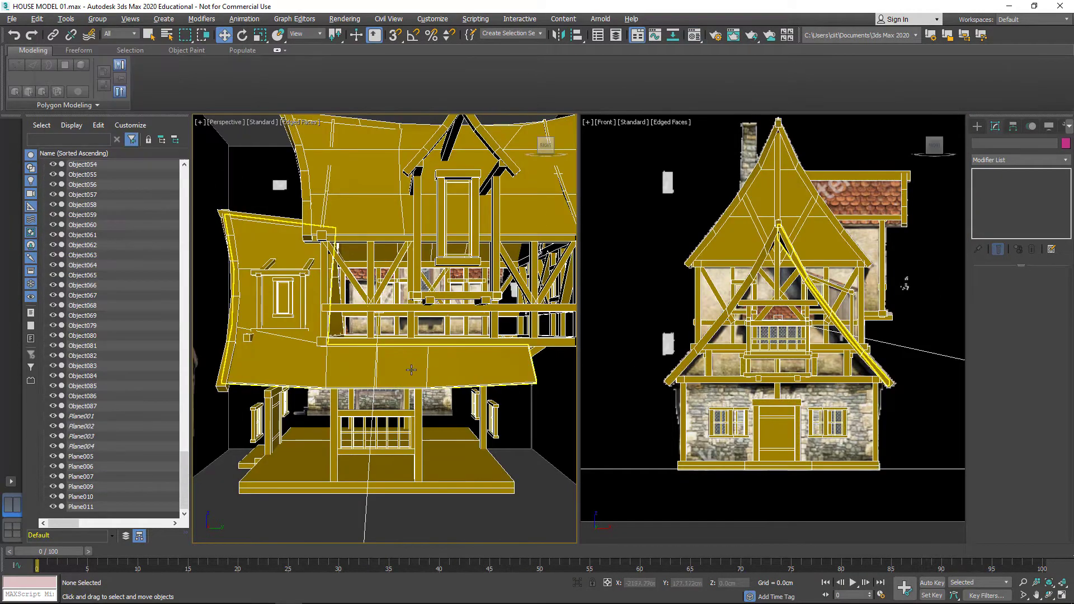
# - Play the Camera001 animation full-screen, then return to the Perspective view
pyautogui.hotkey('alt', 'w')
pyautogui.keyDown('alt'); pyautogui.moveTo(392, 369); pyautogui.dragTo(612, 375, button='middle'); pyautogui.keyUp('alt')
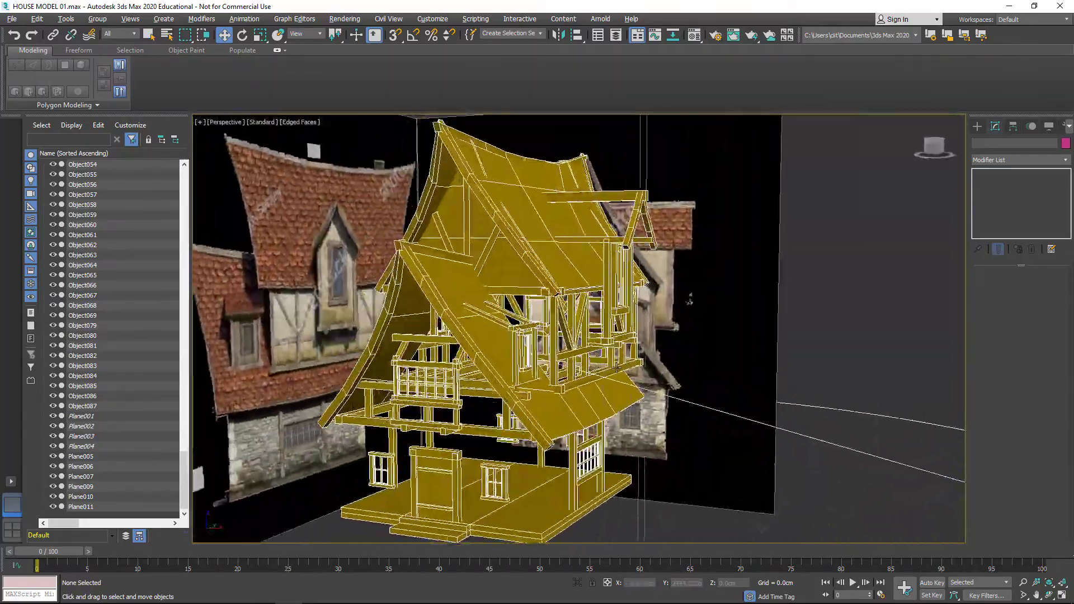
pyautogui.press('c')
pyautogui.press('/')
pyautogui.hotkey('ctrl', 'x')
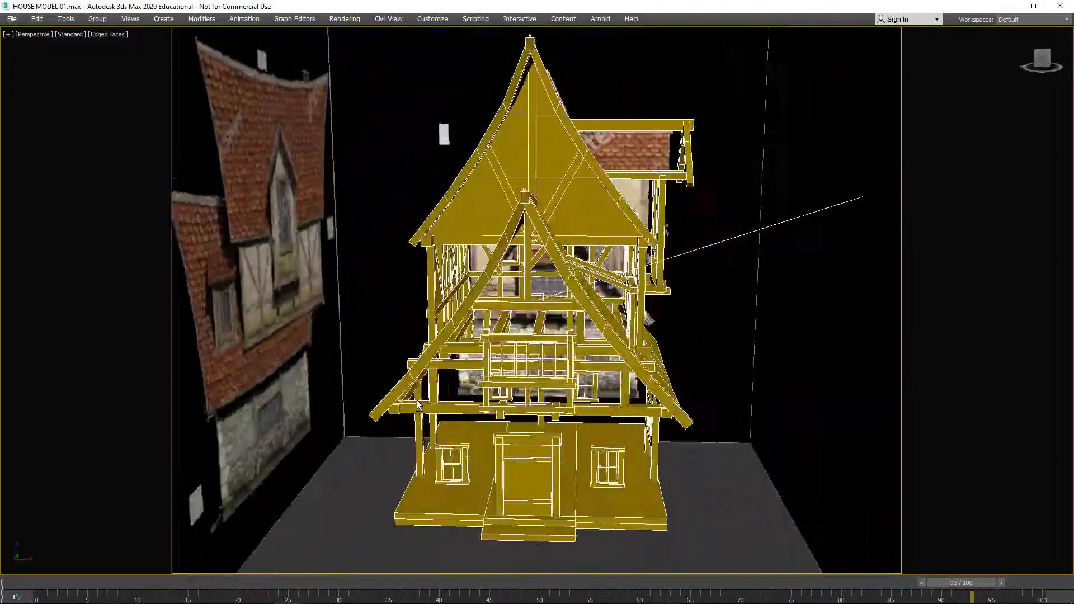
pyautogui.press('p')
# - Orbit around the yellow house to review it from all sides
pyautogui.rightClick(681, 338)
pyautogui.click(717, 288)
pyautogui.scroll(10, 561, 334)
pyautogui.keyDown('alt'); pyautogui.moveTo(561, 333); pyautogui.dragTo(836, 199, button='middle'); pyautogui.keyUp('alt')
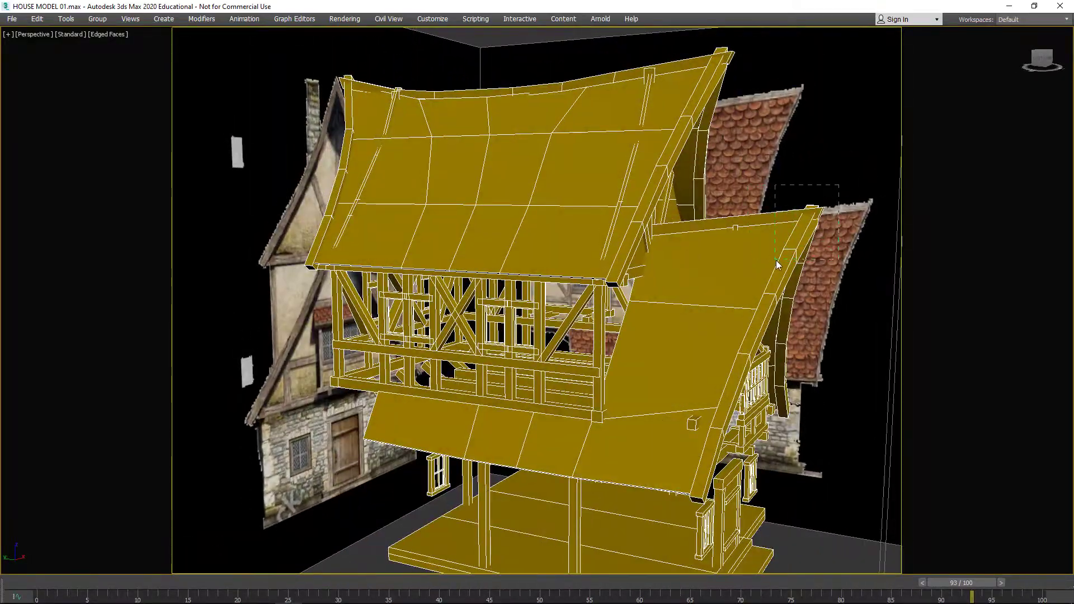
pyautogui.keyDown('alt'); pyautogui.moveTo(777, 264); pyautogui.dragTo(750, 280, button='middle'); pyautogui.keyUp('alt')
# - Select the front gable roof pieces and isolate them
pyautogui.click(748, 263)
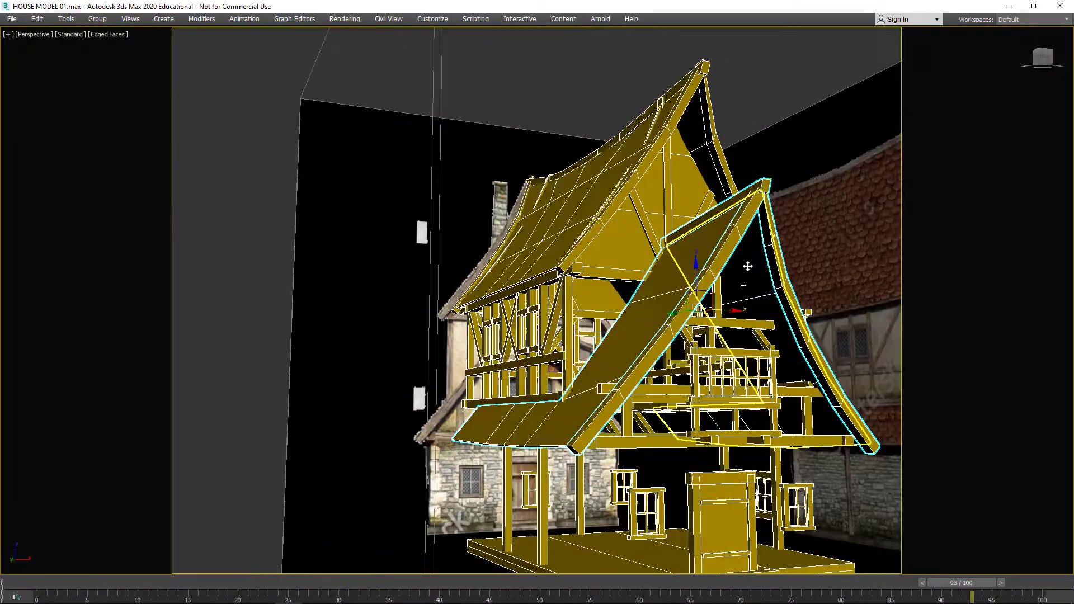
pyautogui.scroll(5, 664, 324)
pyautogui.scroll(-5, 664, 326)
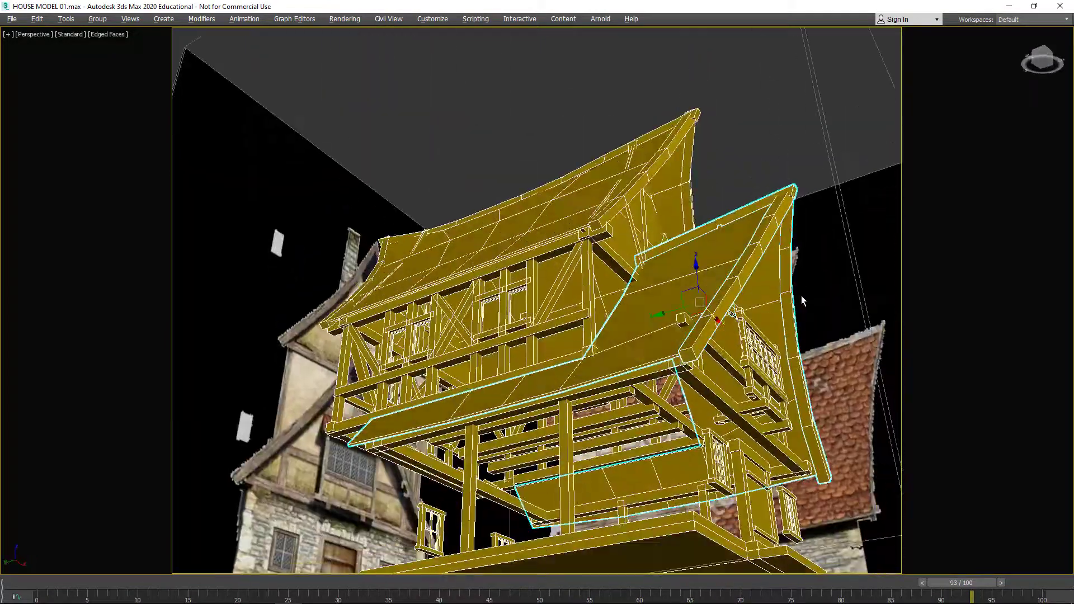
pyautogui.moveTo(663, 326)
pyautogui.keyDown('alt'); pyautogui.mouseDown(button='middle')
pyautogui.moveTo(797, 314)
pyautogui.moveTo(716, 345)
pyautogui.mouseUp(button='middle'); pyautogui.keyUp('alt')
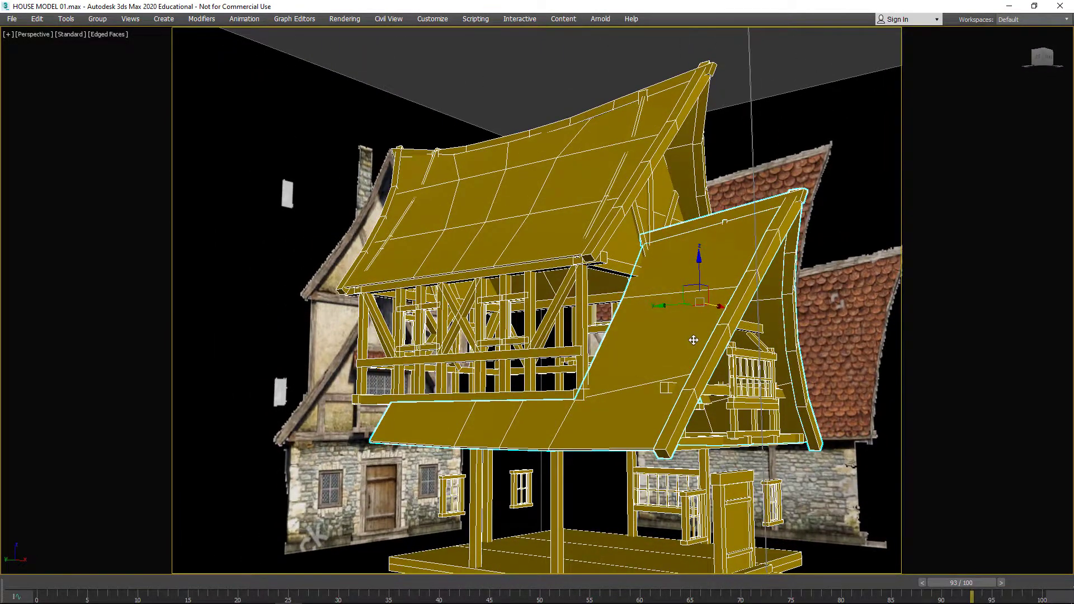
pyautogui.scroll(-3, 693, 340)
pyautogui.rightClick(693, 336)
pyautogui.click(758, 301)
# - In a wireframe Left view, draw a plane over the front gable and set its colour to white
pyautogui.hotkey('alt', 'w')
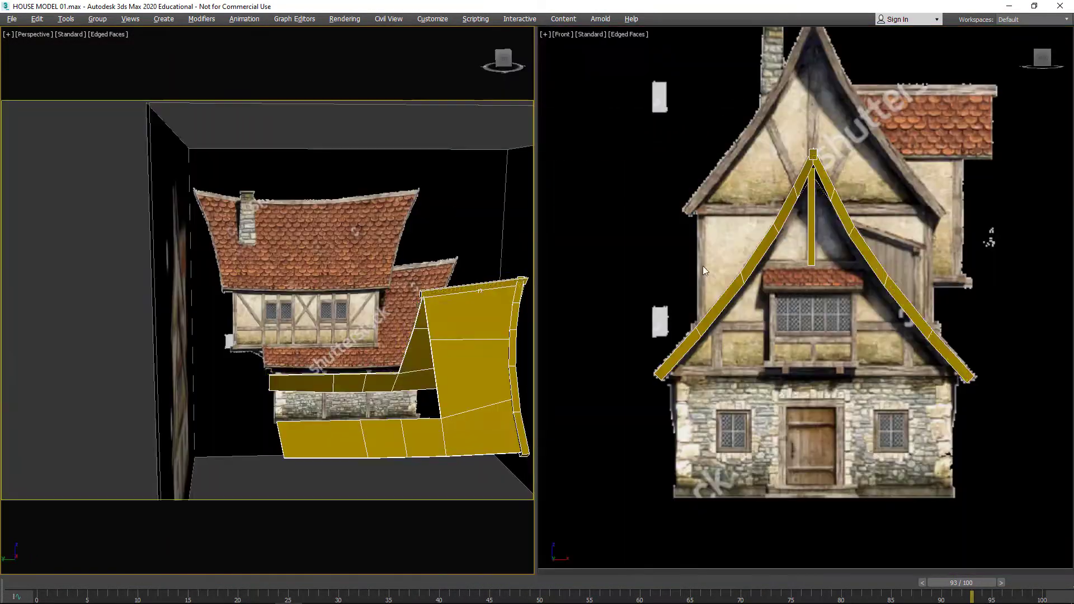
pyautogui.press('l')
pyautogui.press('F3')
pyautogui.hotkey('ctrl', 'x')
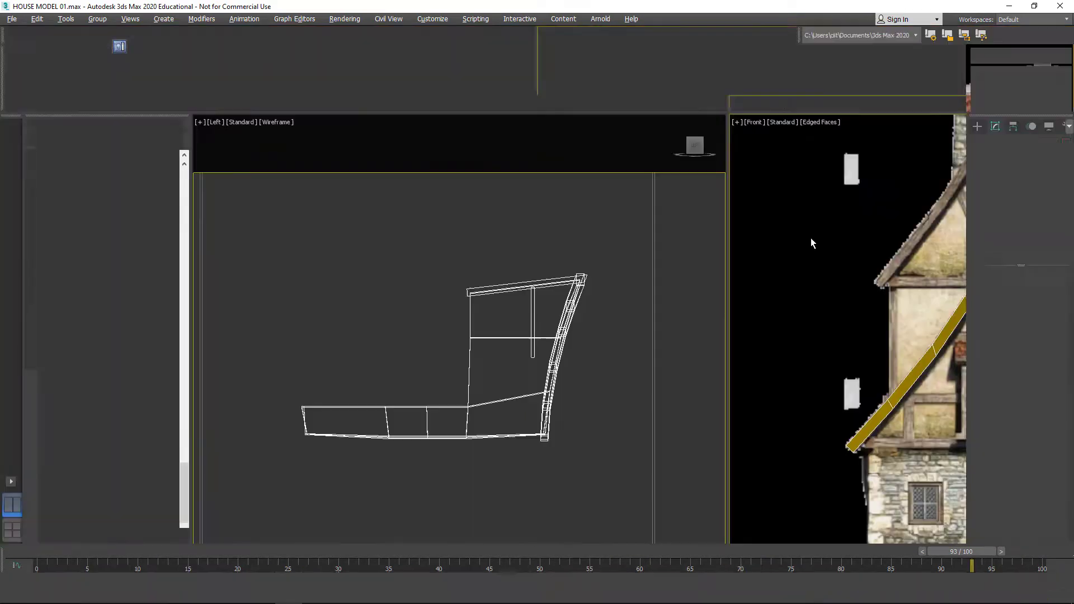
pyautogui.click(1040, 240)
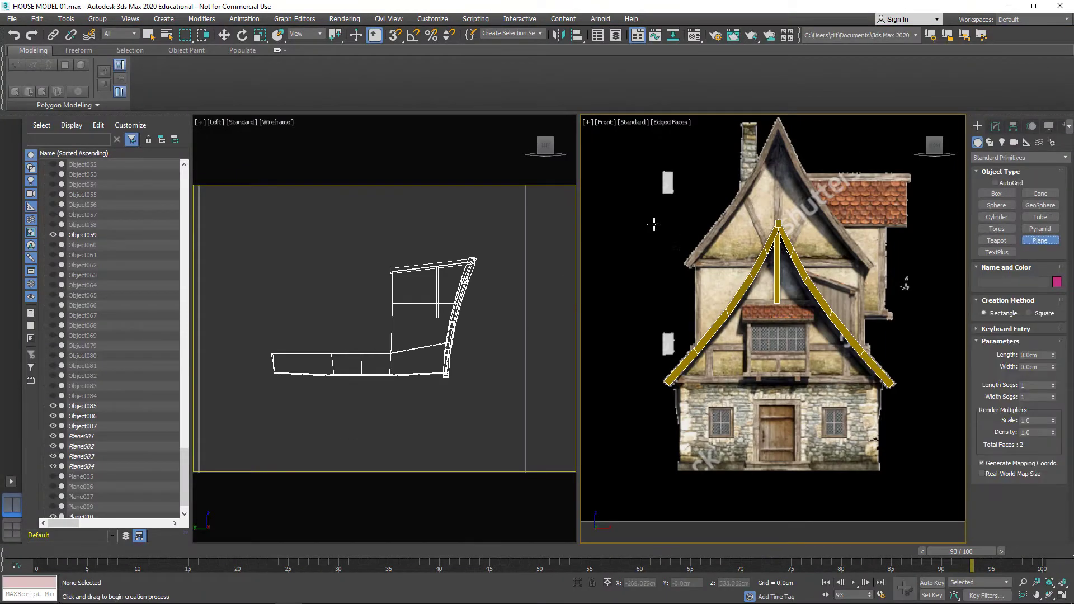
pyautogui.moveTo(655, 224); pyautogui.dragTo(893, 383)
pyautogui.click(995, 126)
pyautogui.click(1066, 143)
pyautogui.click(607, 357)
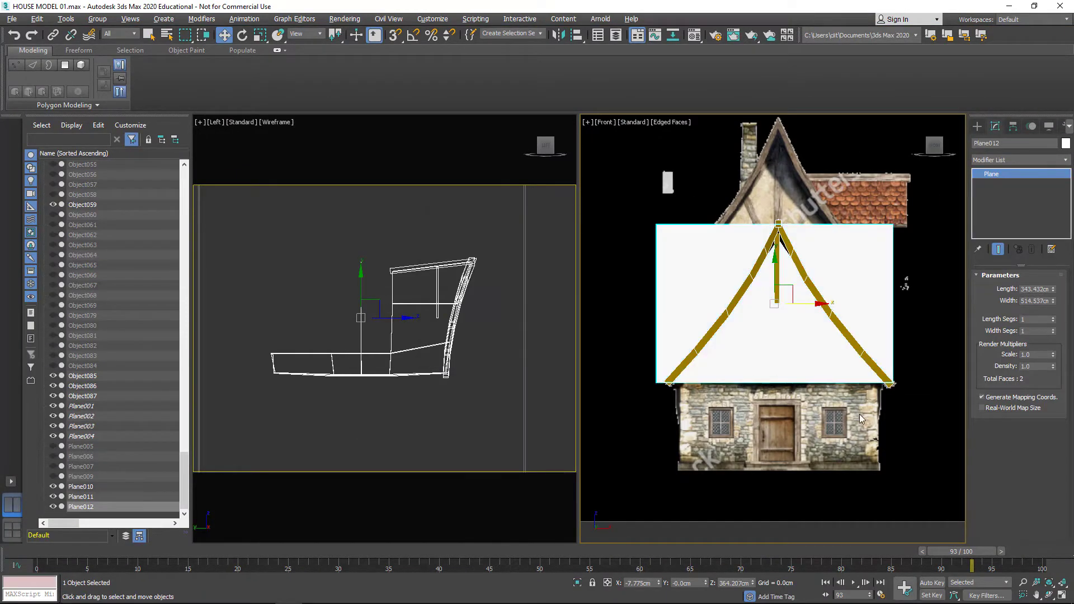
# - Assign the yellow material to the new plane Plane012
pyautogui.press('m')
pyautogui.hotkey('alt', 'w')
pyautogui.scroll(2, 620, 320)
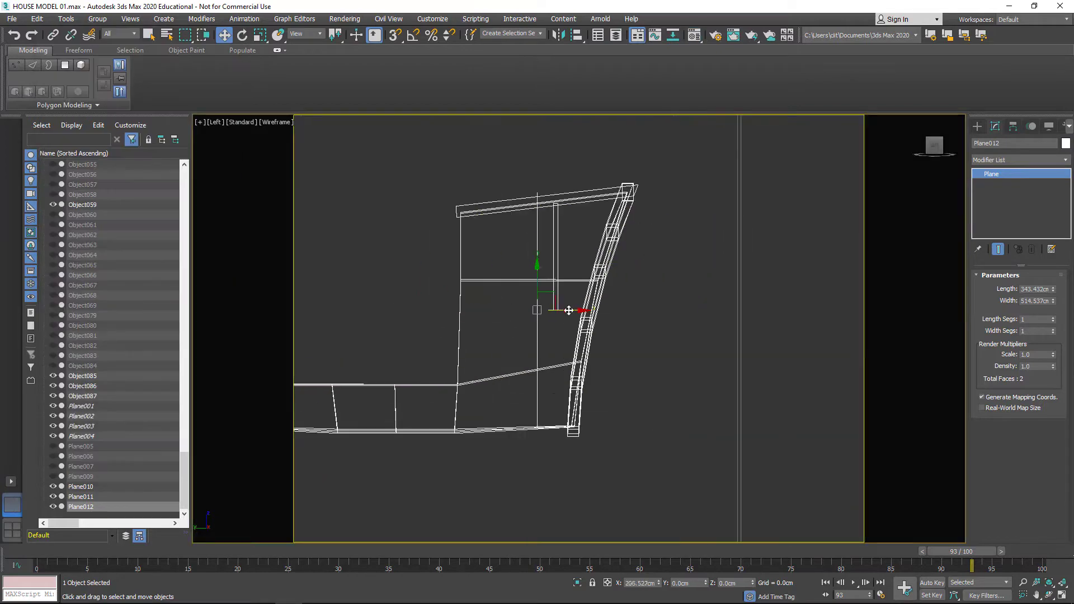
pyautogui.scroll(4, 592, 285)
pyautogui.scroll(-2, 571, 253)
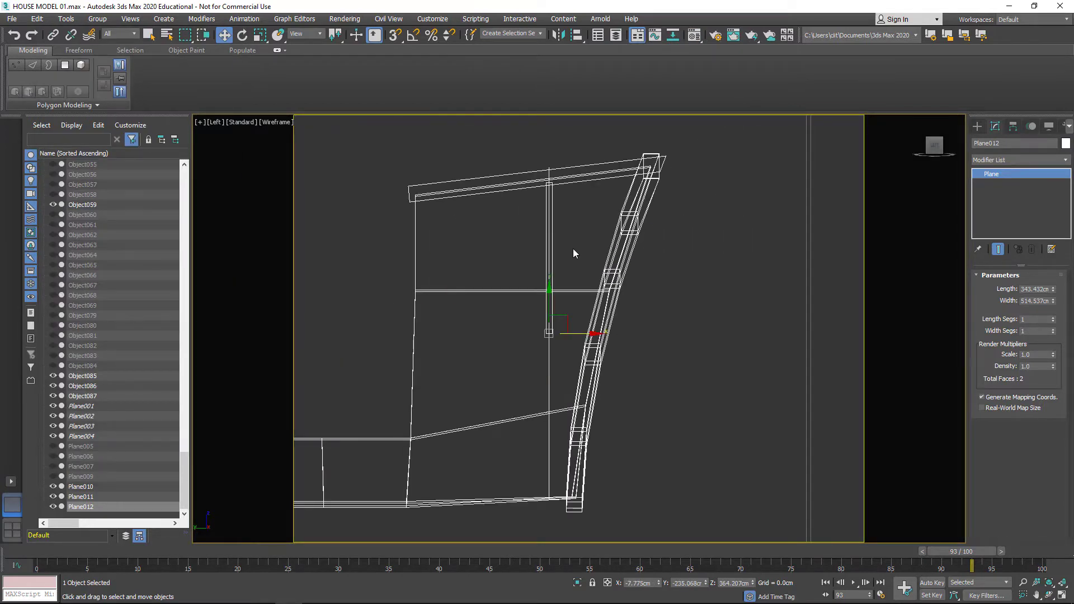
pyautogui.hotkey('alt', 'w')
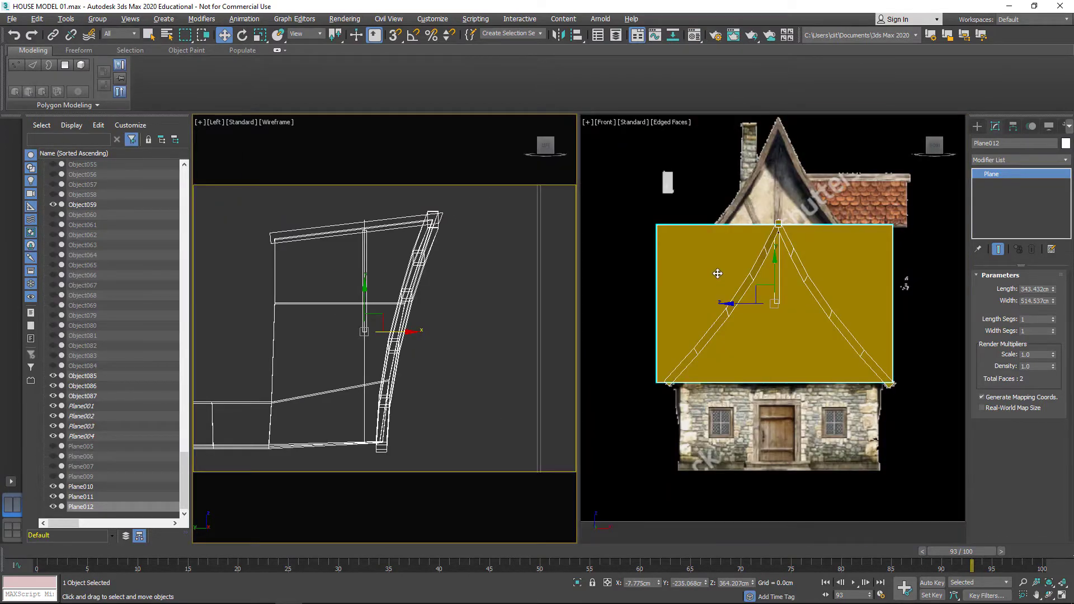
pyautogui.hotkey('alt', 'w')
# - Add Edit Poly to Plane012 and scale its top vertices together into a triangular apex
pyautogui.click(1027, 162)
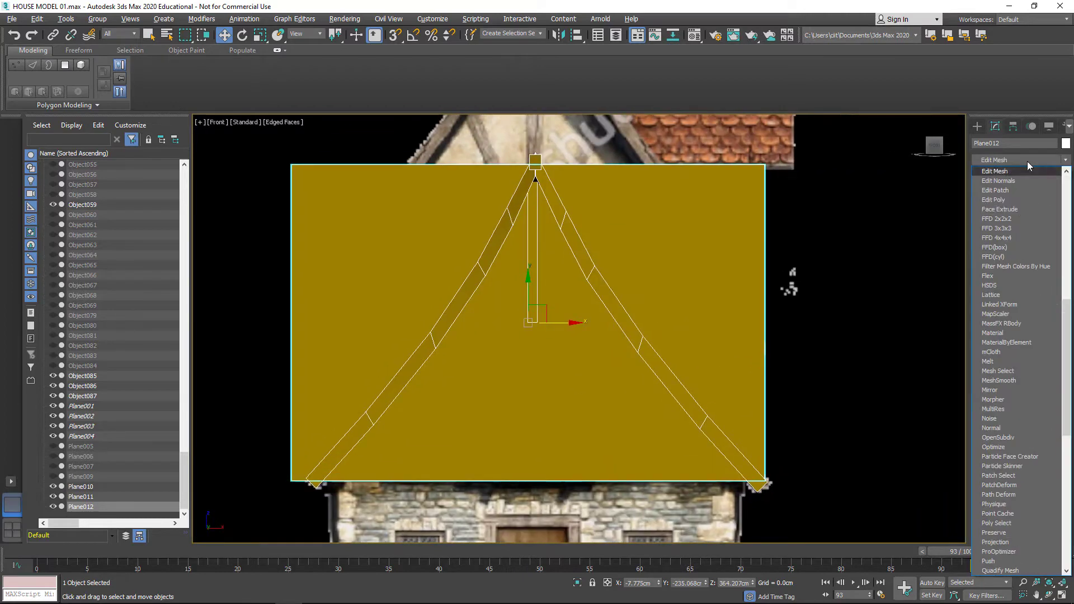
pyautogui.click(1016, 279)
pyautogui.click(989, 363)
pyautogui.scroll(-2, 496, 284)
pyautogui.press('F3')
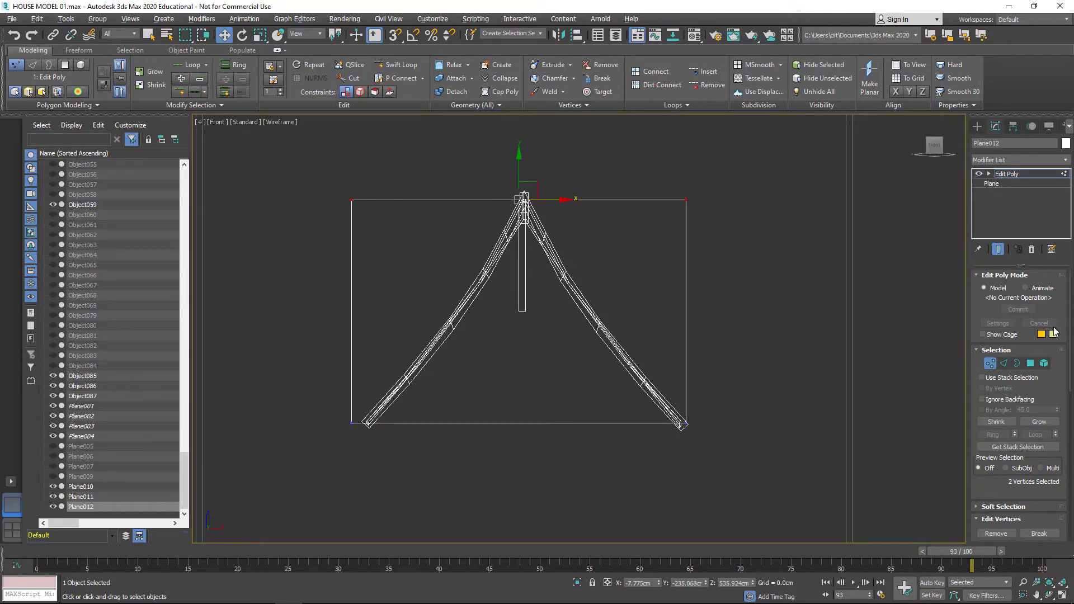
pyautogui.press('r')
pyautogui.moveTo(523, 197); pyautogui.dragTo(360, 190)
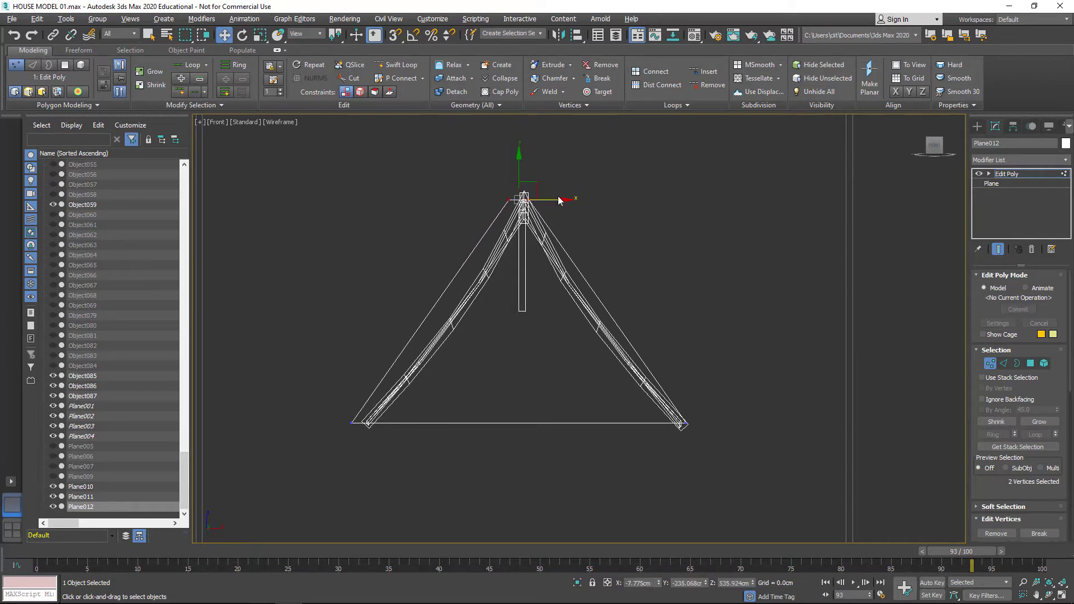
pyautogui.click(574, 197)
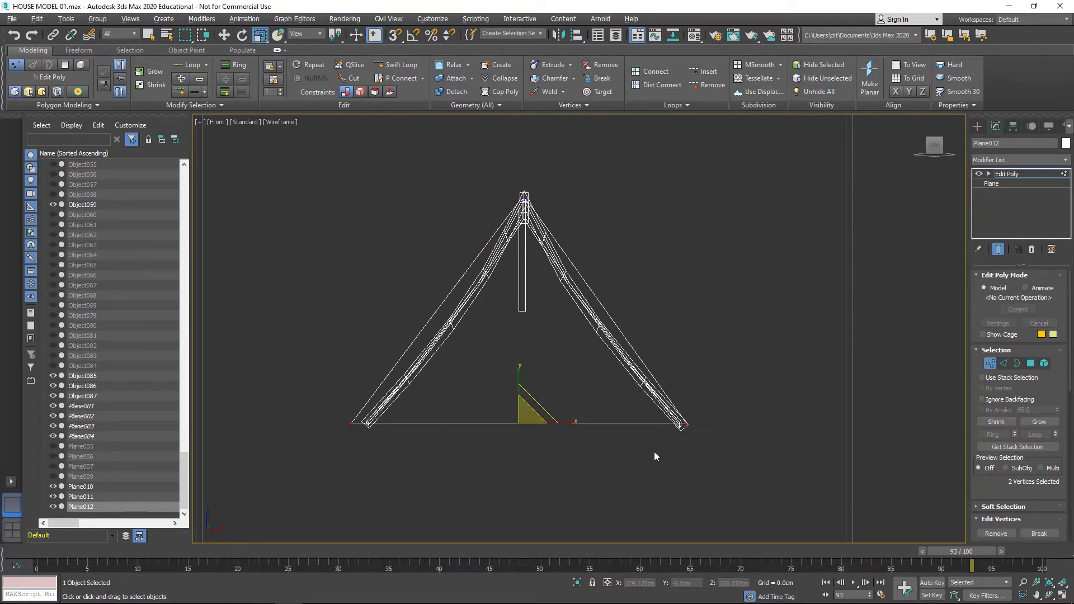
# - Align the triangle's bottom-left and bottom-right corner vertices with the rafter ends
pyautogui.press('w')
pyautogui.click(351, 422)
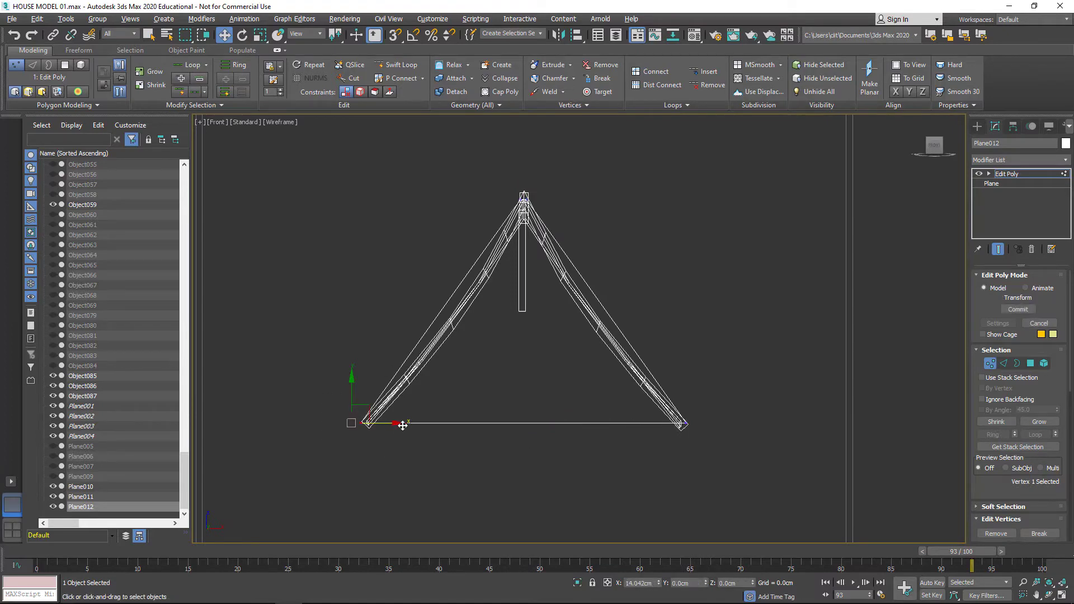
pyautogui.moveTo(402, 424); pyautogui.dragTo(420, 424)
pyautogui.scroll(5, 621, 445)
pyautogui.click(741, 400)
pyautogui.scroll(-5, 671, 347)
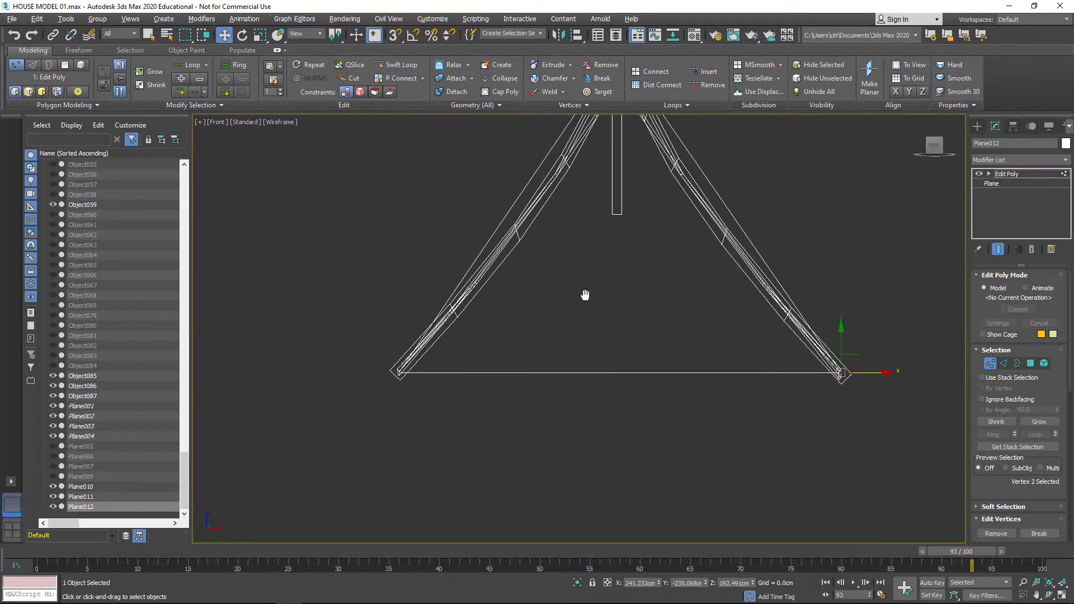
pyautogui.scroll(5, 564, 313)
pyautogui.press('r')
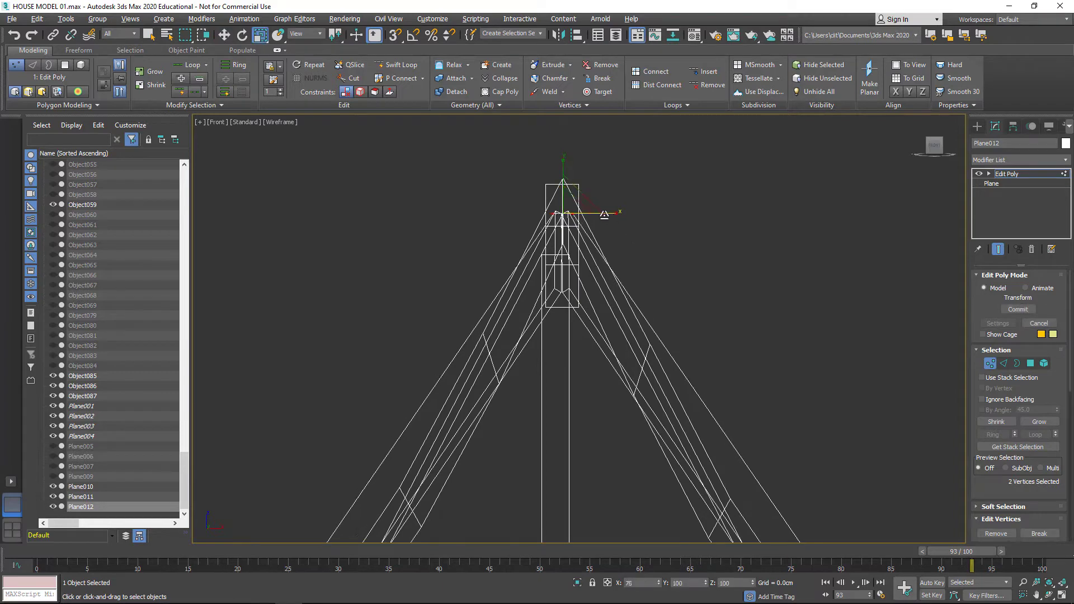
pyautogui.scroll(-5, 708, 236)
# - Connect the two slanted edges to add horizontal edge rows across the triangle
pyautogui.click(1003, 363)
pyautogui.moveTo(363, 308); pyautogui.dragTo(293, 300, button='middle')
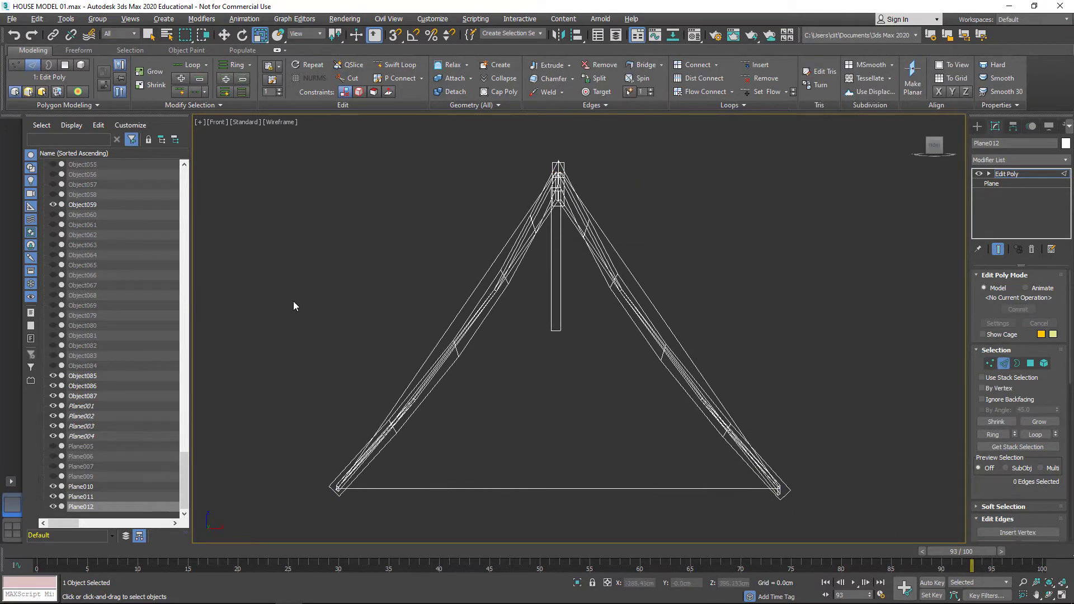
pyautogui.moveTo(293, 301); pyautogui.dragTo(486, 335)
pyautogui.rightClick(556, 365)
pyautogui.click(528, 400)
pyautogui.click(585, 383)
pyautogui.press('1')
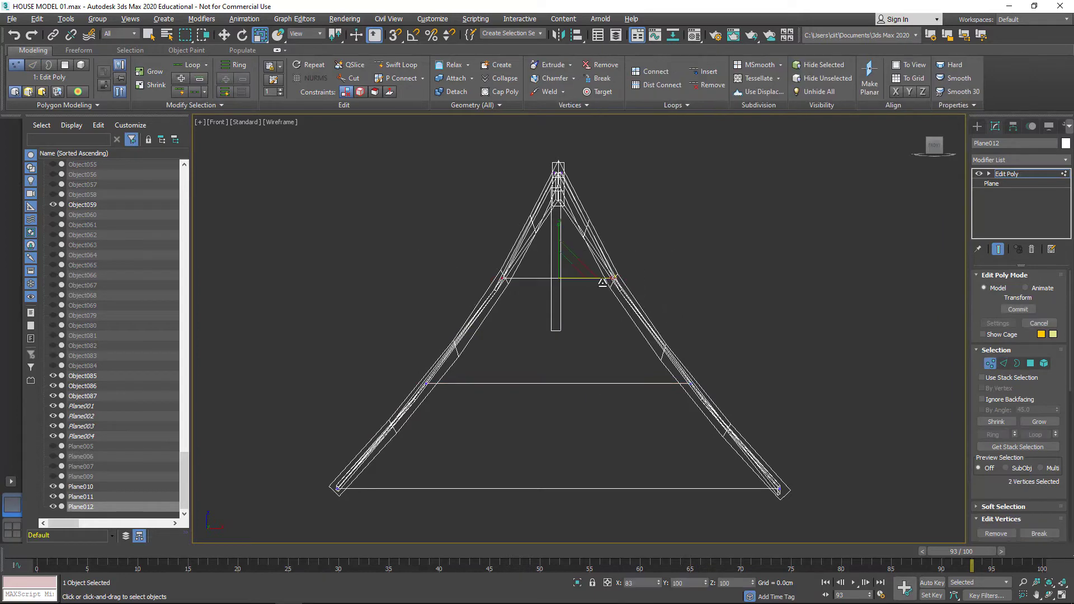
pyautogui.hotkey('ctrl', 'b')
pyautogui.hotkey('alt', 'w')
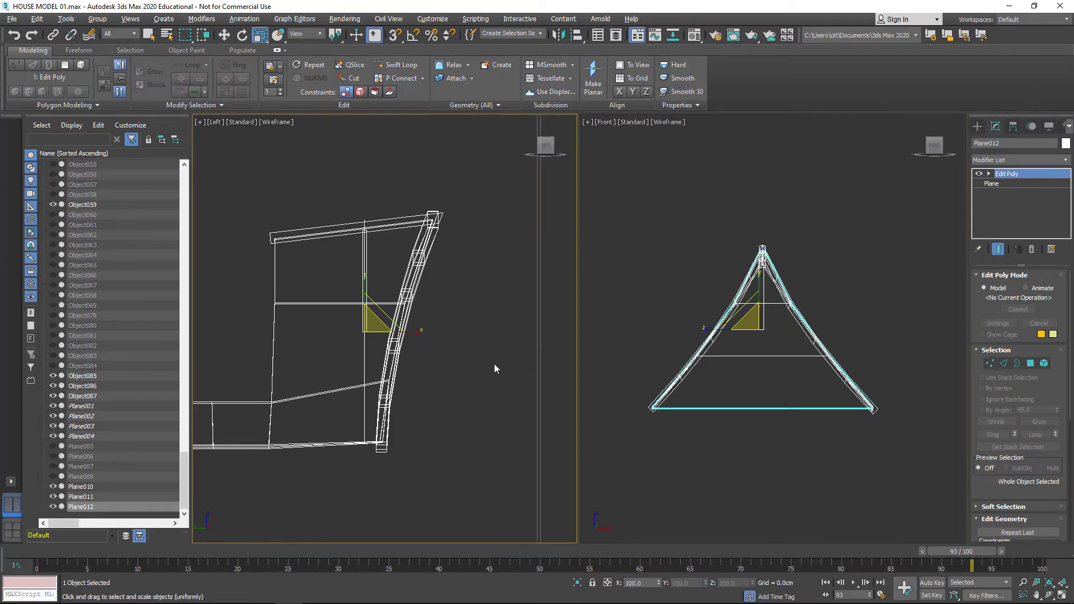
# - Unhide all objects and orbit a perspective view to face the front gable
pyautogui.scroll(-3, 495, 364)
pyautogui.moveTo(494, 364); pyautogui.dragTo(528, 354, button='middle')
pyautogui.middleClick(710, 243)
pyautogui.hotkey('alt', 'q')
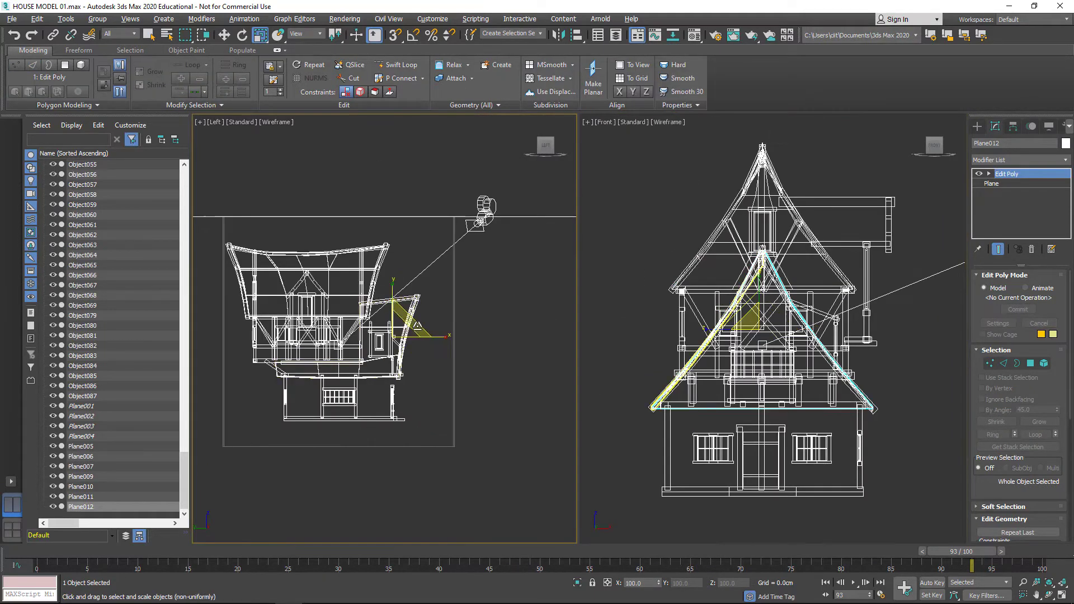
pyautogui.scroll(5, 623, 369)
pyautogui.press('F3')
pyautogui.hotkey('alt', 'w')
pyautogui.press('v')
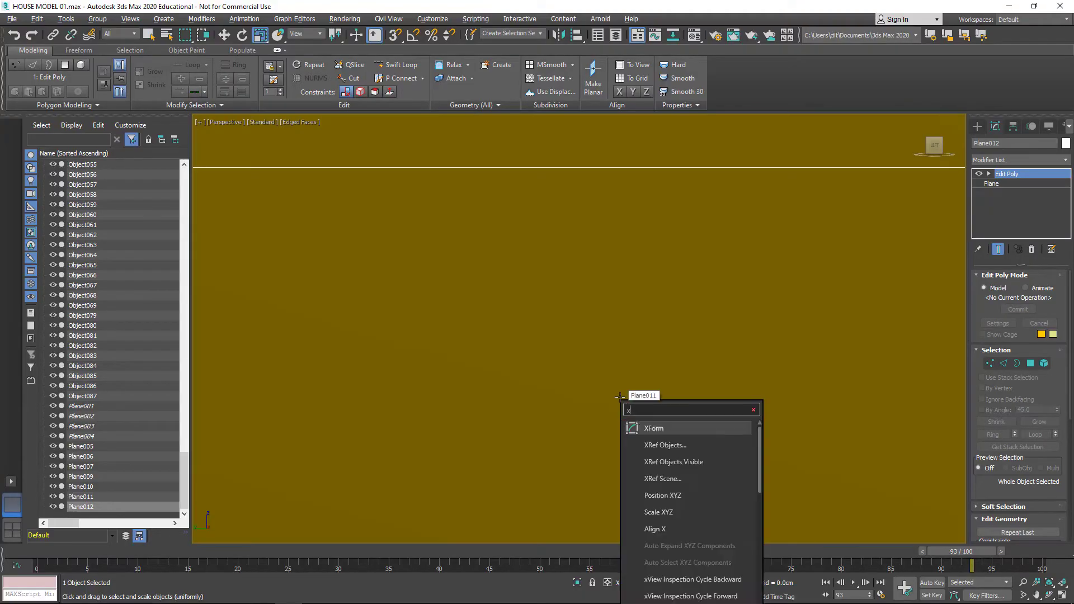
pyautogui.press('p')
pyautogui.keyDown('alt'); pyautogui.moveTo(582, 381); pyautogui.dragTo(520, 388, button='middle'); pyautogui.keyUp('alt')
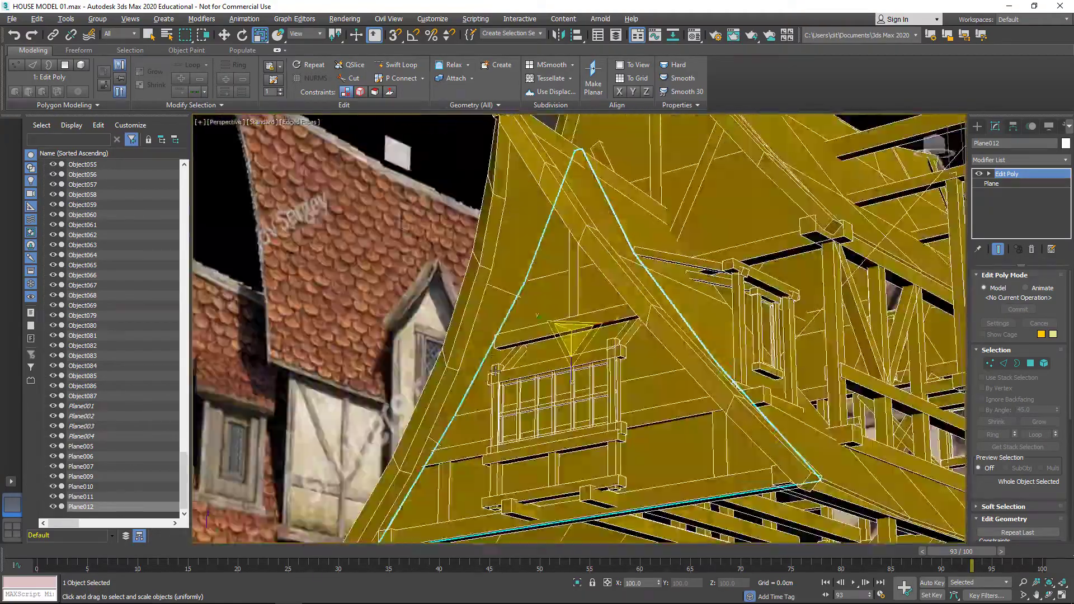
pyautogui.press('w')
pyautogui.hotkey('alt', 'w')
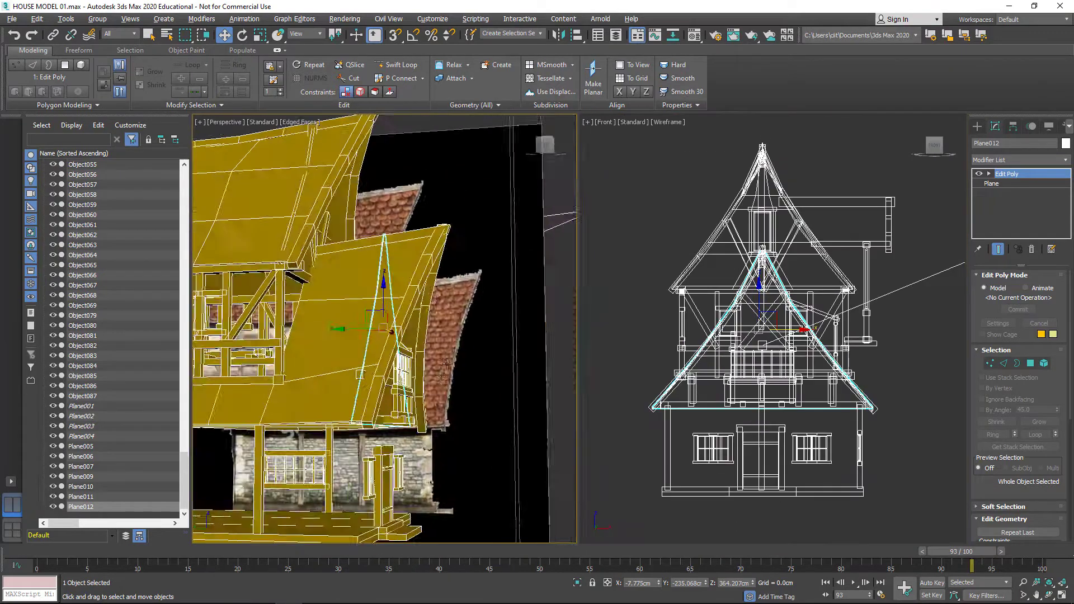
# - Isolate the gable panel and surrounding beams, maximize the Front view, and pick Plane012's edges
pyautogui.moveTo(827, 313); pyautogui.dragTo(634, 347)
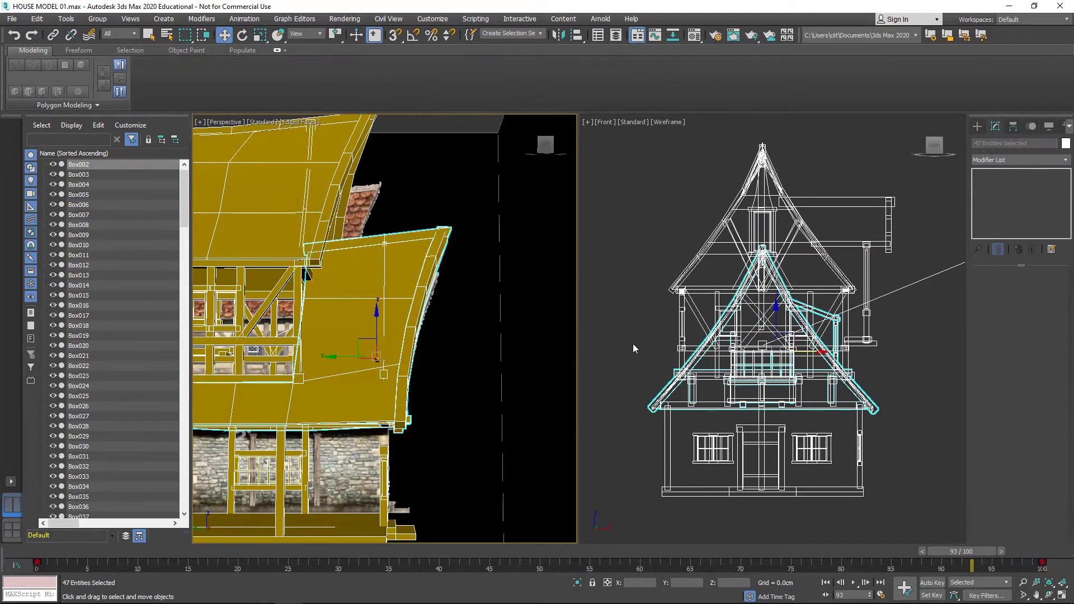
pyautogui.rightClick(441, 334)
pyautogui.click(487, 284)
pyautogui.press('f')
pyautogui.hotkey('alt', 'w')
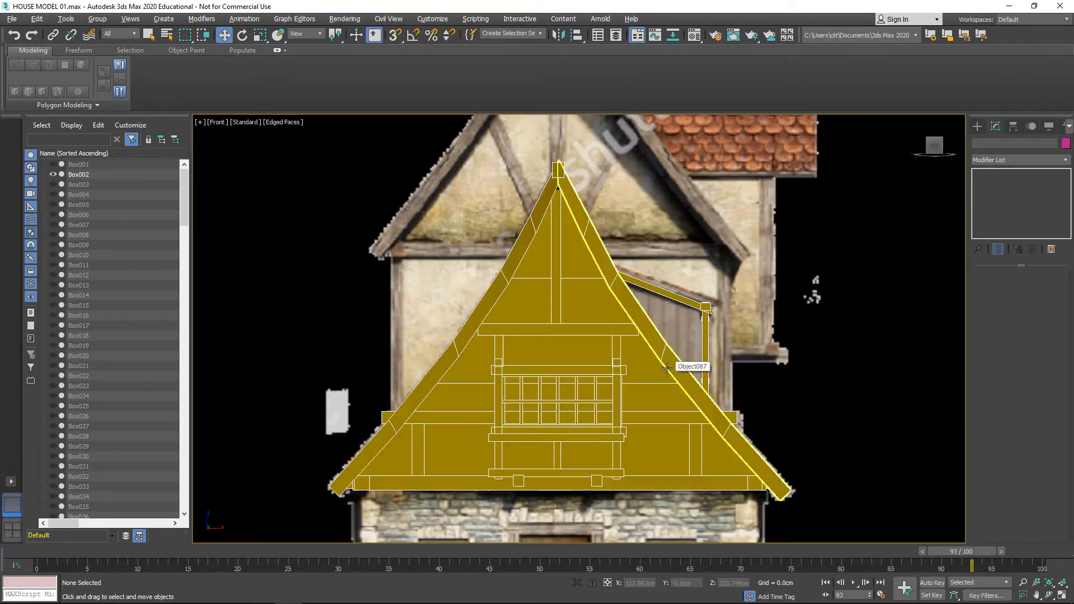
pyautogui.click(597, 432)
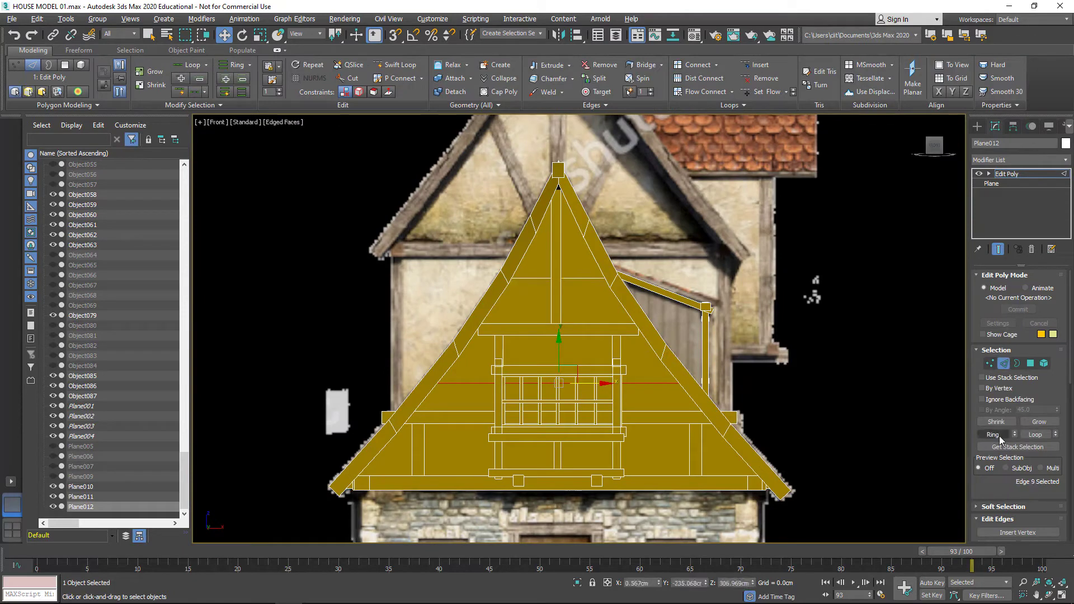
# - Connect the selected edges into two pinched lines fanning from the apex
pyautogui.rightClick(604, 329)
pyautogui.click(508, 376)
pyautogui.moveTo(587, 351); pyautogui.dragTo(589, 343)
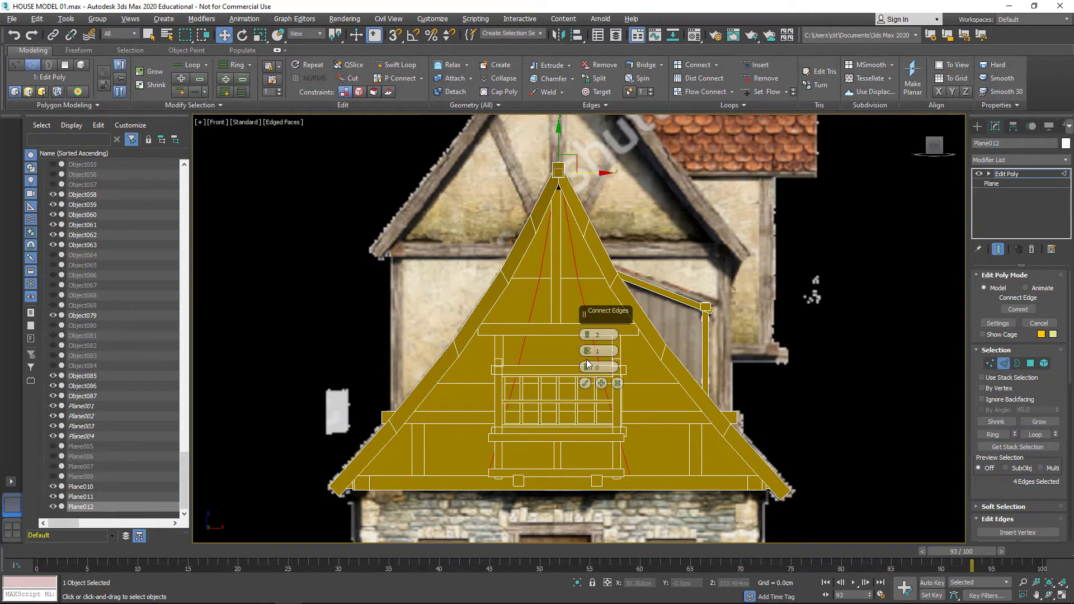
pyautogui.moveTo(584, 314)
pyautogui.mouseDown()
pyautogui.moveTo(337, 271)
pyautogui.moveTo(346, 235)
pyautogui.mouseUp()
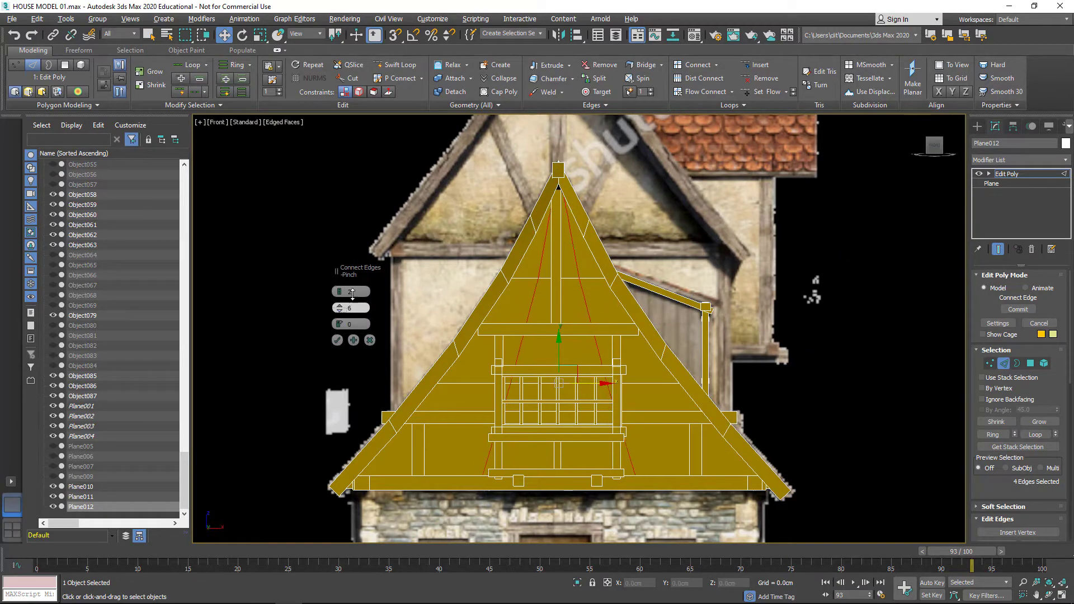
pyautogui.click(666, 434)
# - Ring-select the parallel edges and connect them with a horizontal cut across the panel
pyautogui.scroll(3, 666, 439)
pyautogui.click(991, 434)
pyautogui.rightClick(624, 325)
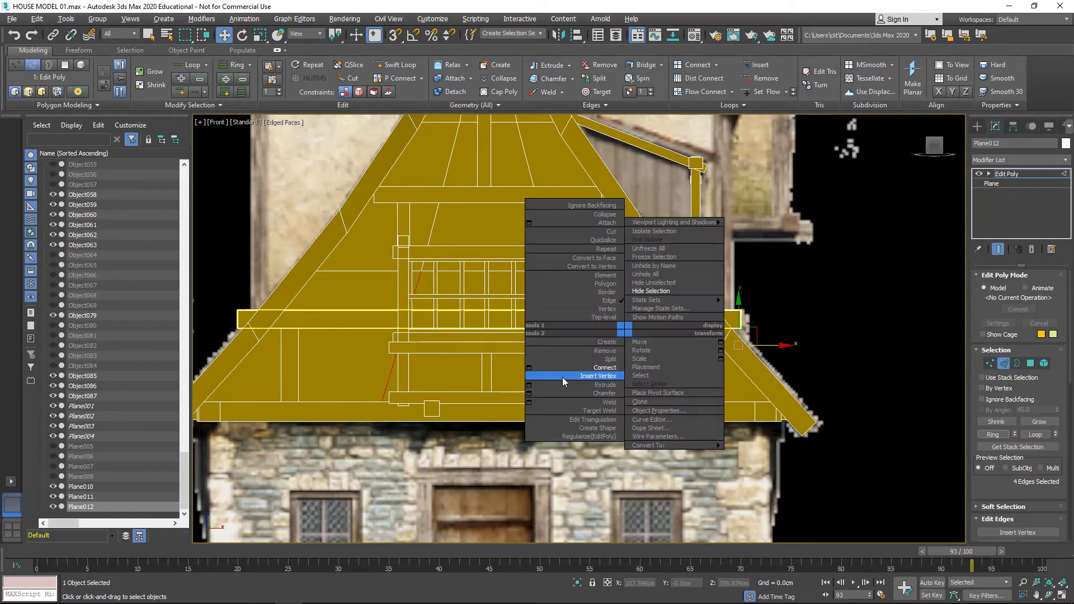
pyautogui.click(564, 375)
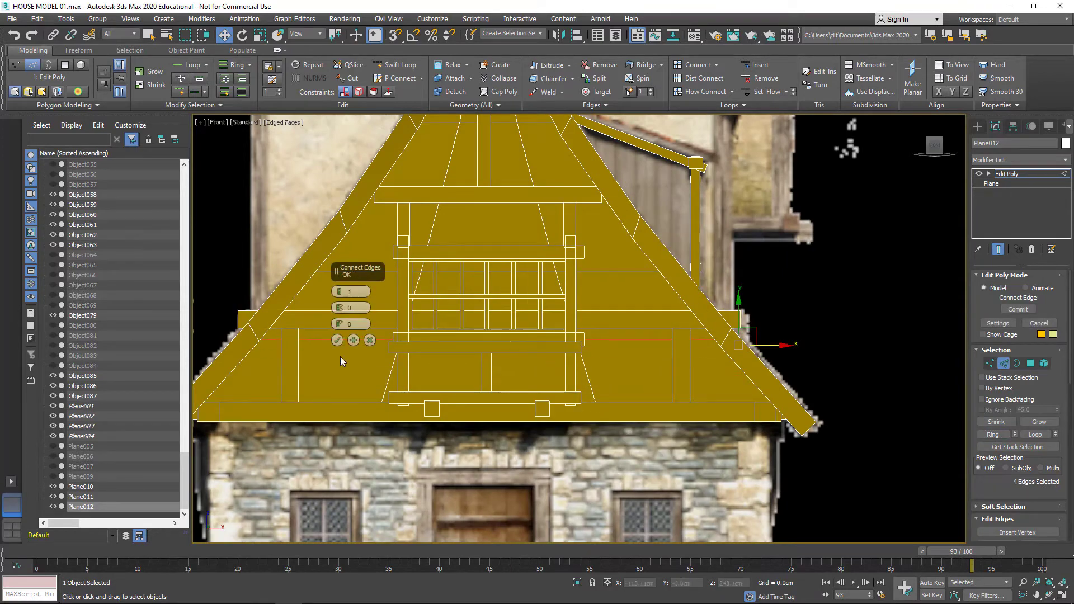
pyautogui.click(337, 340)
# - Connect another set of selected edges across the window area, then view in wireframe
pyautogui.press('1')
pyautogui.press('2')
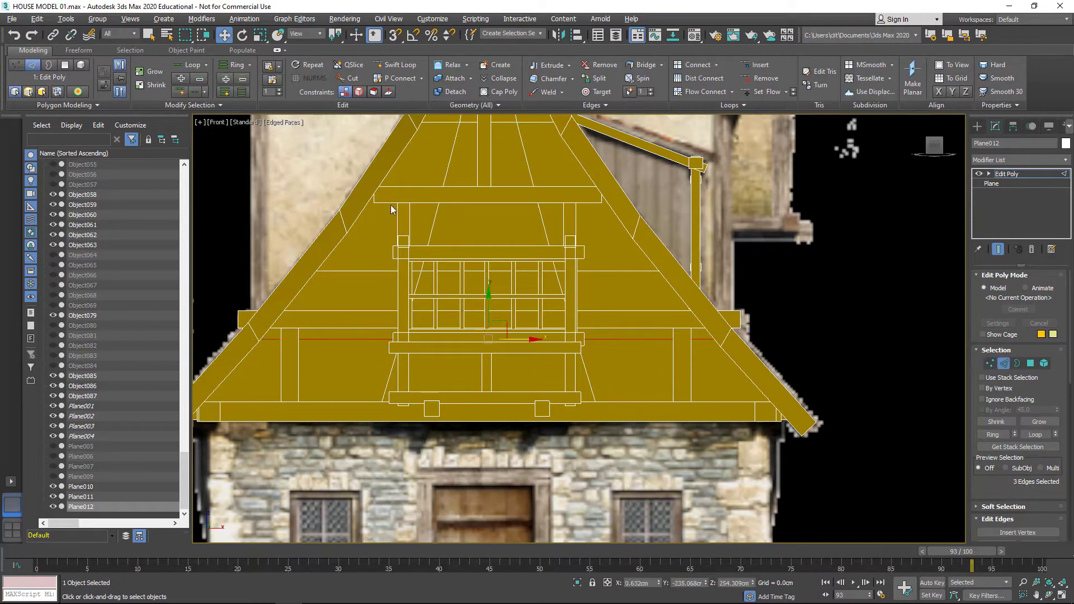
pyautogui.rightClick(615, 197)
pyautogui.click(555, 247)
pyautogui.click(337, 340)
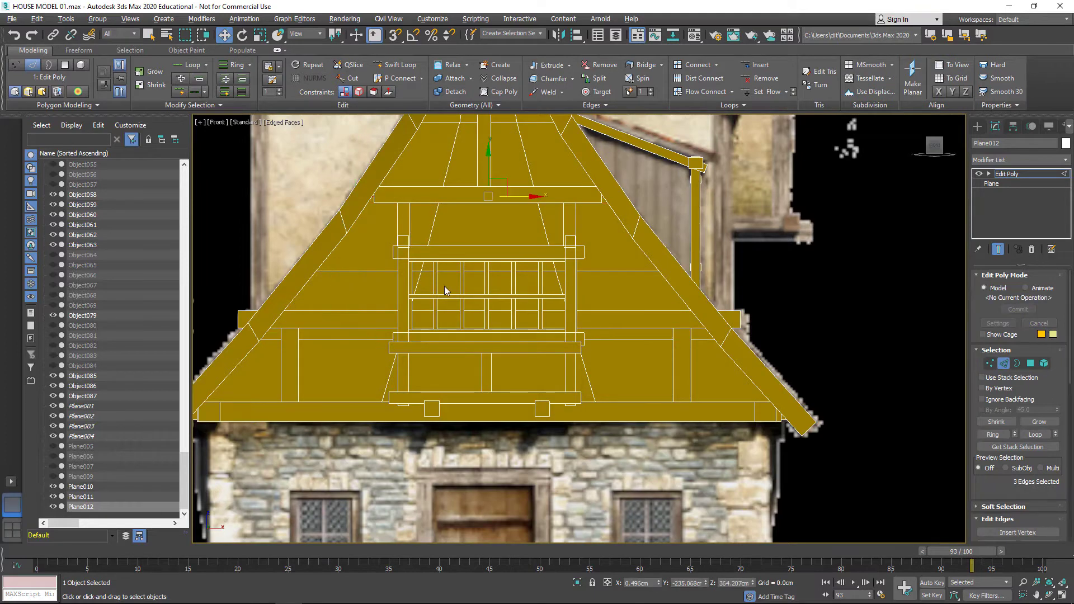
pyautogui.press('F3')
# - Make the window-side vertices planar vertically and scale them outward to square the opening
pyautogui.press('1')
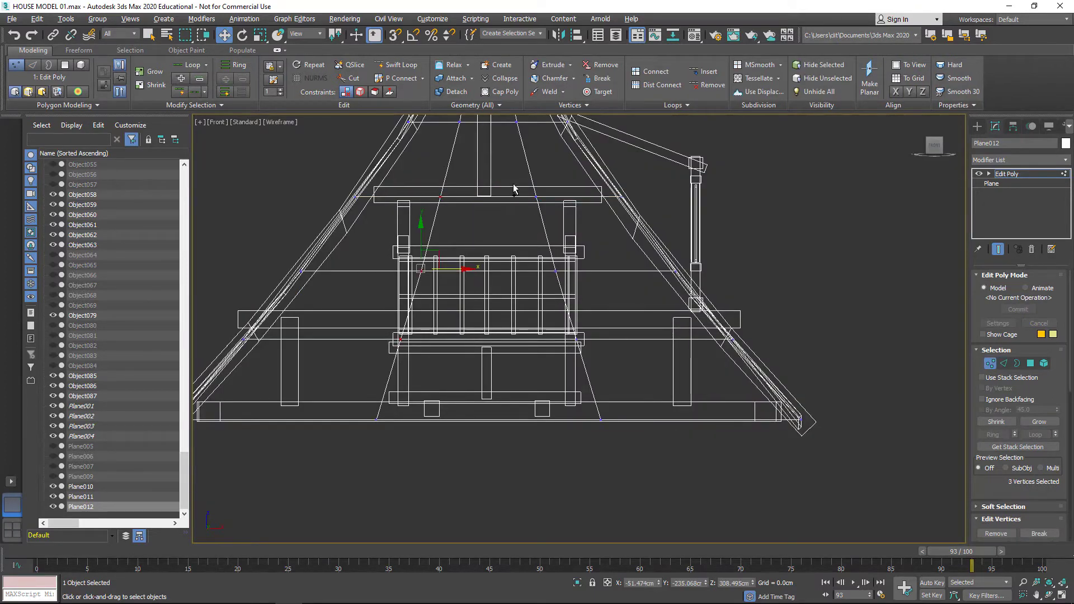
pyautogui.scroll(-5, 1018, 420)
pyautogui.click(1032, 459)
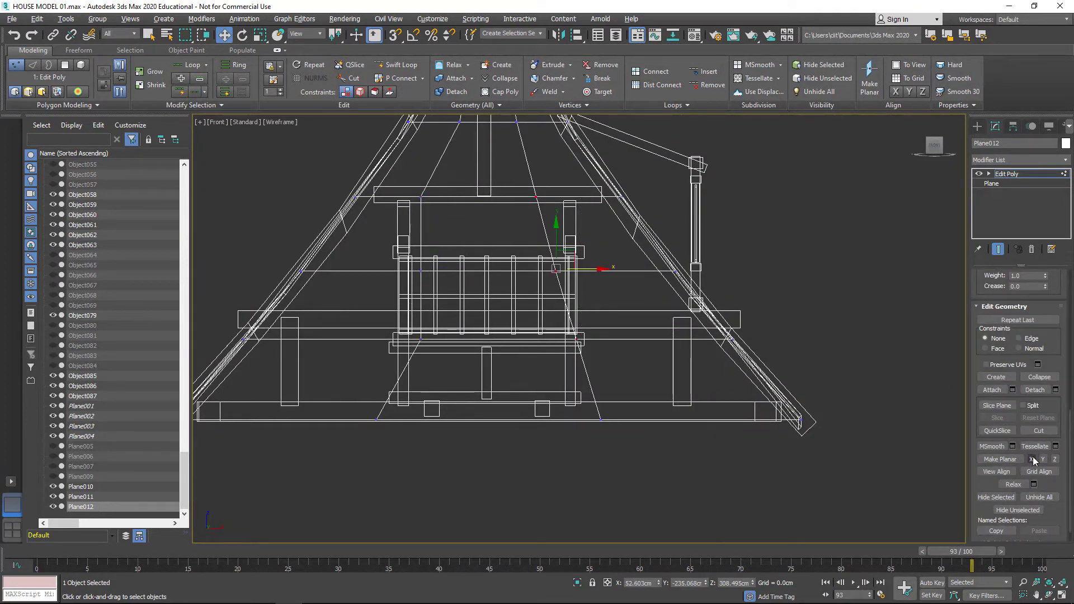
pyautogui.click(1031, 459)
pyautogui.press('r')
pyautogui.moveTo(540, 269); pyautogui.dragTo(549, 269)
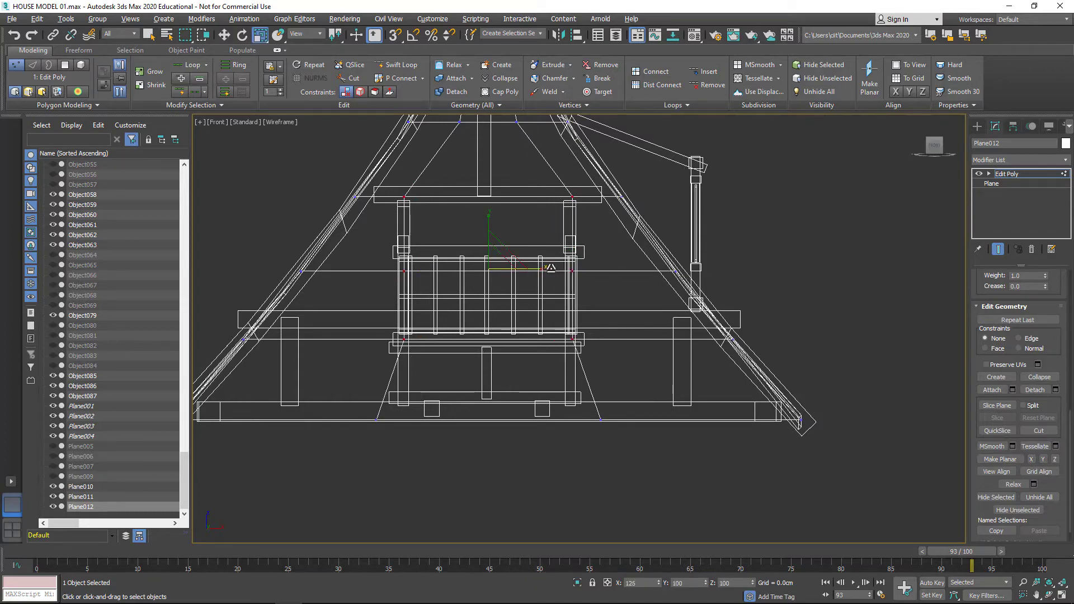
# - Remove the polygon covering the window from Plane012 and exit sub-object mode
pyautogui.press('2')
pyautogui.press('4')
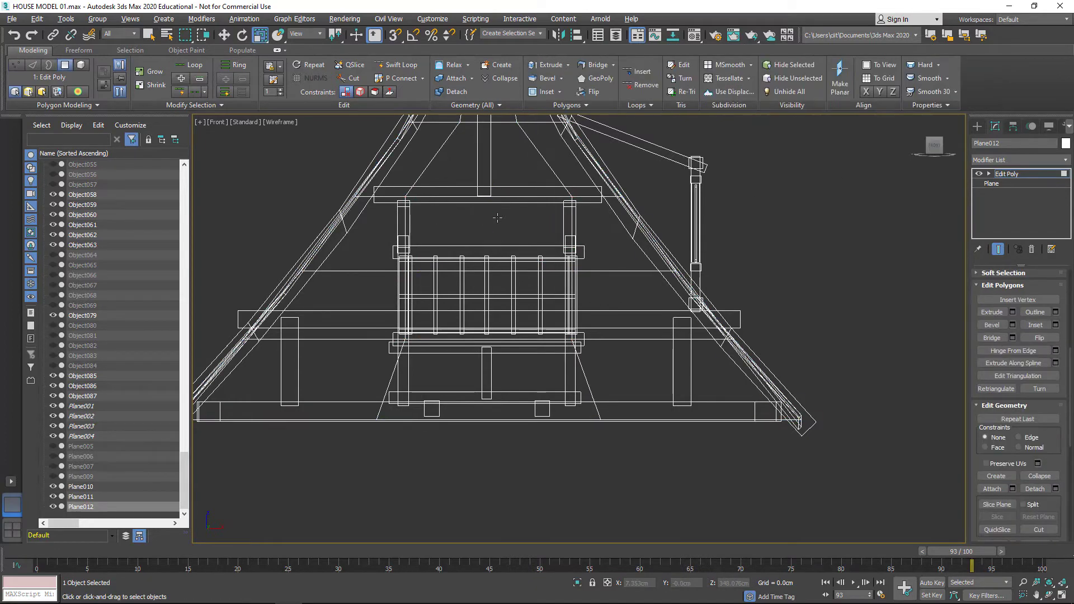
pyautogui.click(514, 313)
pyautogui.press('w')
pyautogui.moveTo(532, 273); pyautogui.dragTo(527, 272)
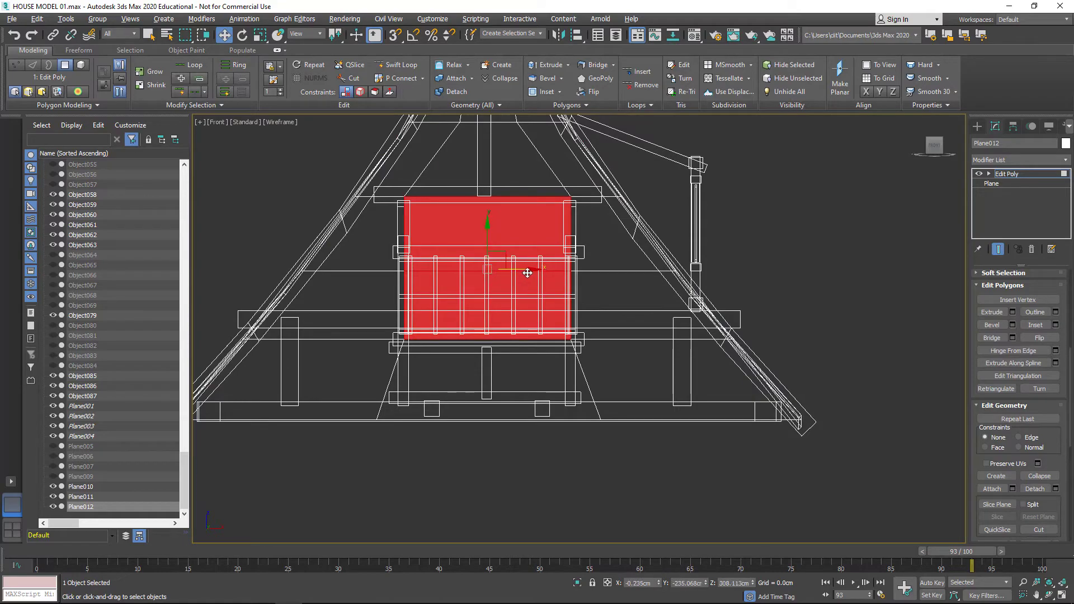
pyautogui.press('F3')
pyautogui.click(1010, 173)
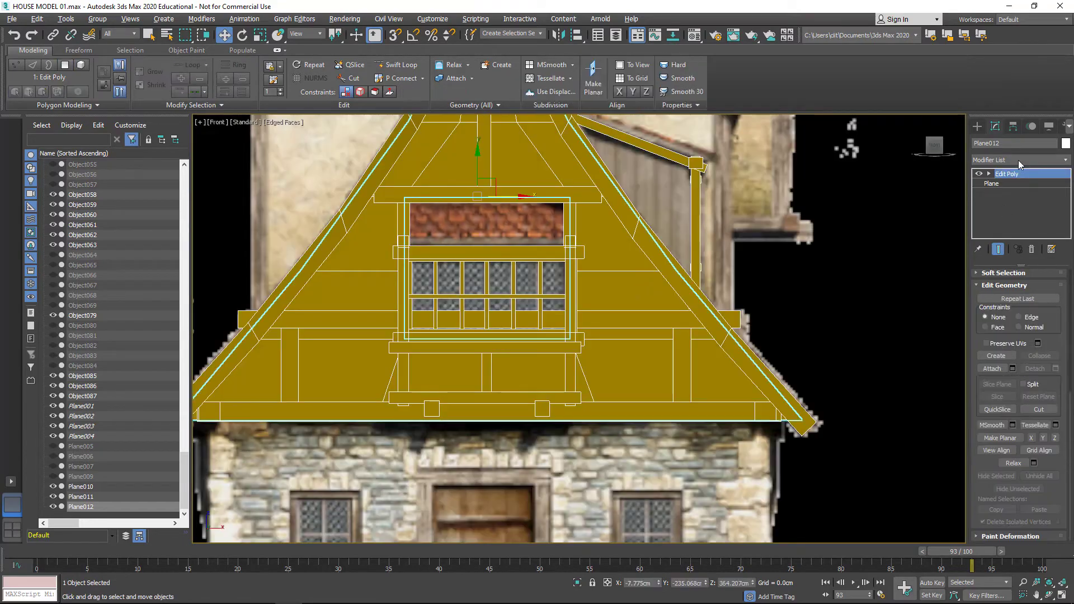
# - Select the horizontal beam Object063 with perspective and front views side by side
pyautogui.click(601, 317)
pyautogui.hotkey('alt', 'w')
pyautogui.moveTo(392, 336)
pyautogui.keyDown('alt'); pyautogui.mouseDown(button='middle')
pyautogui.moveTo(311, 369)
pyautogui.moveTo(369, 346)
pyautogui.mouseUp(button='middle'); pyautogui.keyUp('alt')
pyautogui.scroll(5, 369, 346)
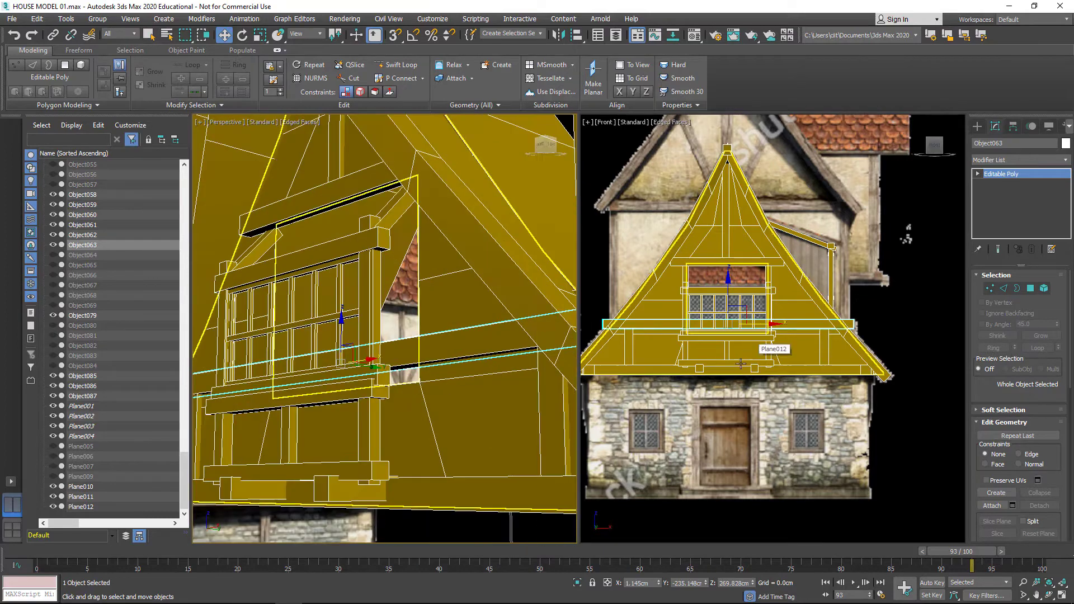
# - In a maximized Front view, pull Object063's end vertices back to the window's left edge
pyautogui.press('m')
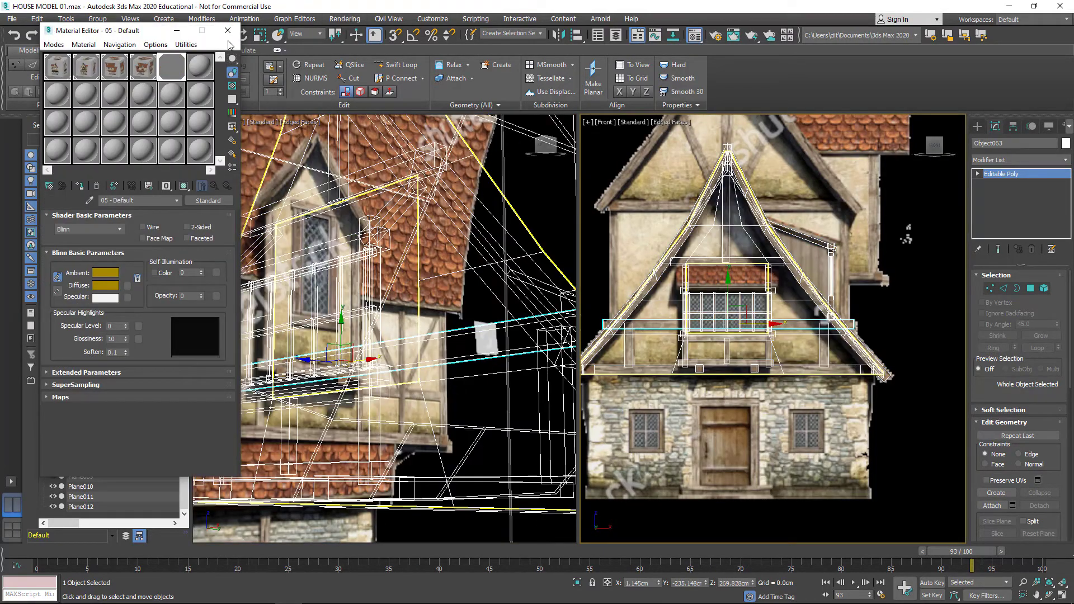
pyautogui.click(228, 30)
pyautogui.hotkey('alt', 'w')
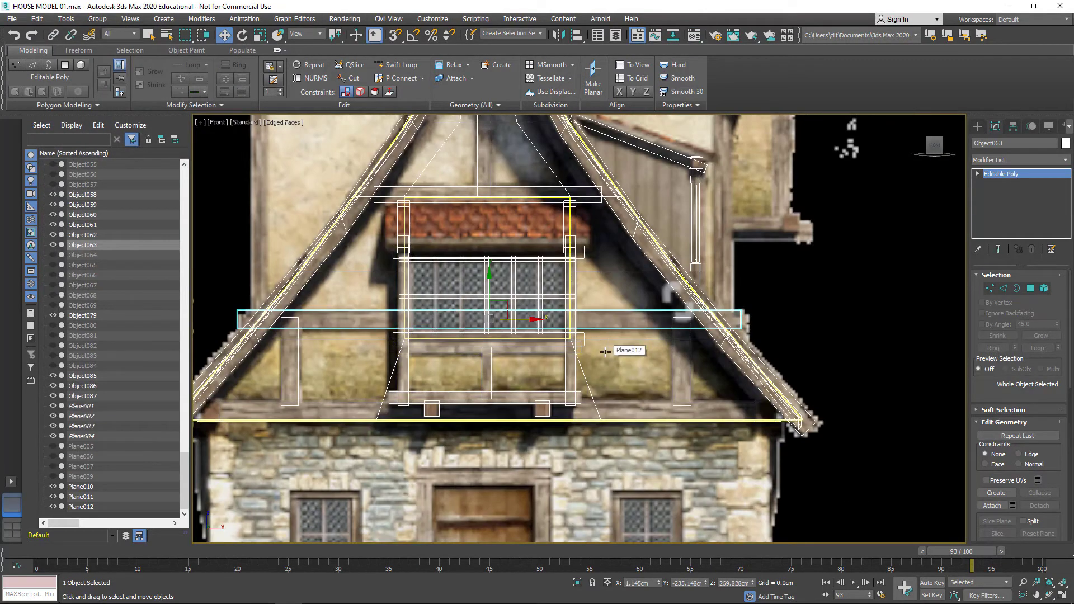
pyautogui.click(989, 288)
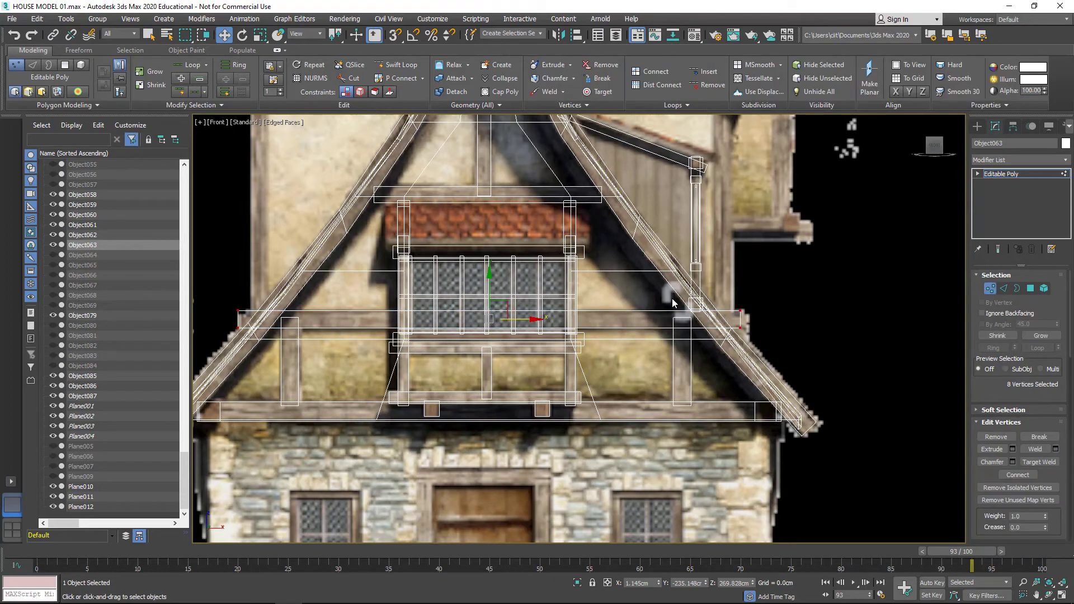
pyautogui.moveTo(780, 321); pyautogui.dragTo(445, 323)
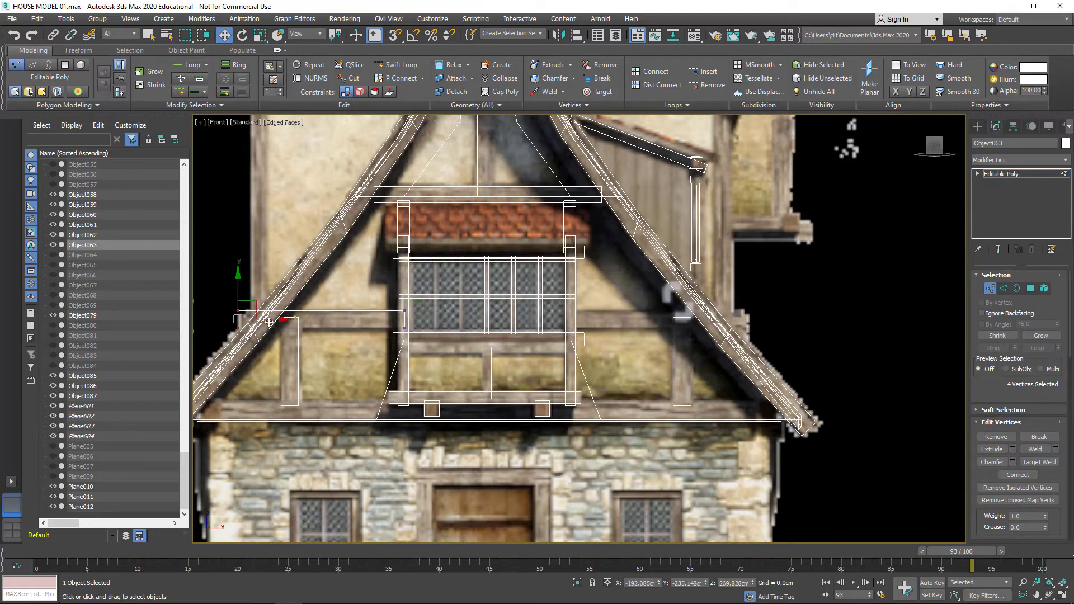
pyautogui.click(1018, 174)
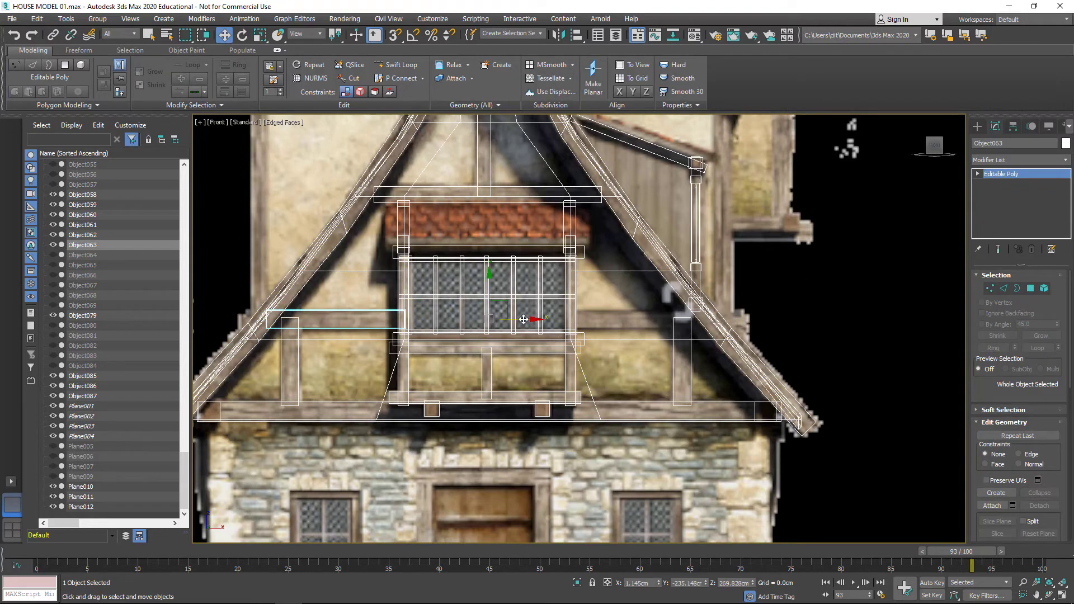
# - Shift-move a copy of the beam, Object088, to the window's right side
pyautogui.click(1012, 126)
pyautogui.moveTo(367, 319); pyautogui.dragTo(662, 342)
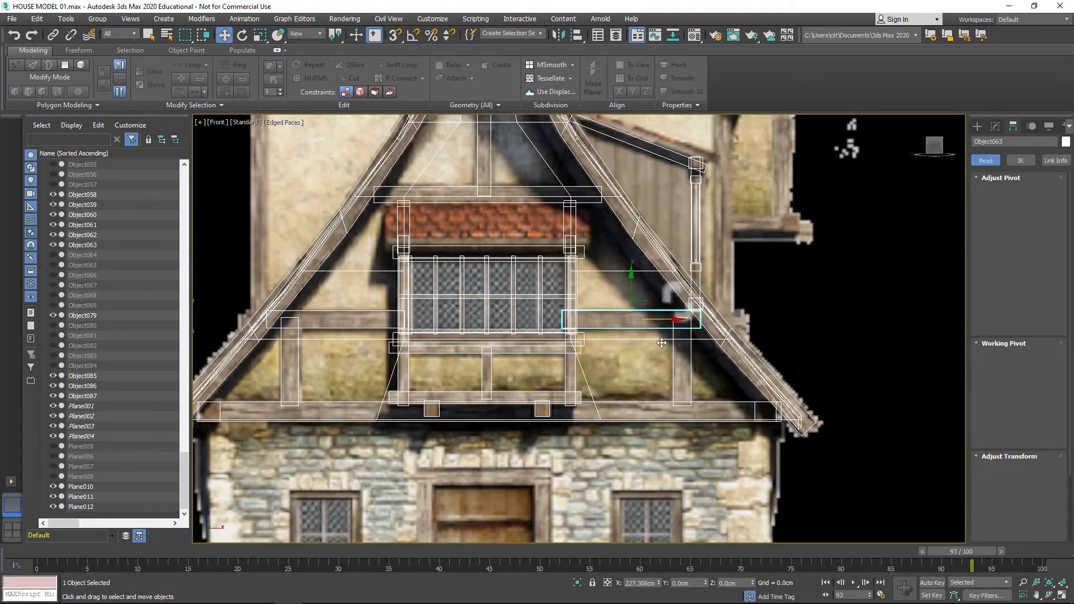
pyautogui.scroll(-3, 669, 343)
pyautogui.hotkey('ctrl', 'v')
pyautogui.click(498, 350)
pyautogui.click(995, 126)
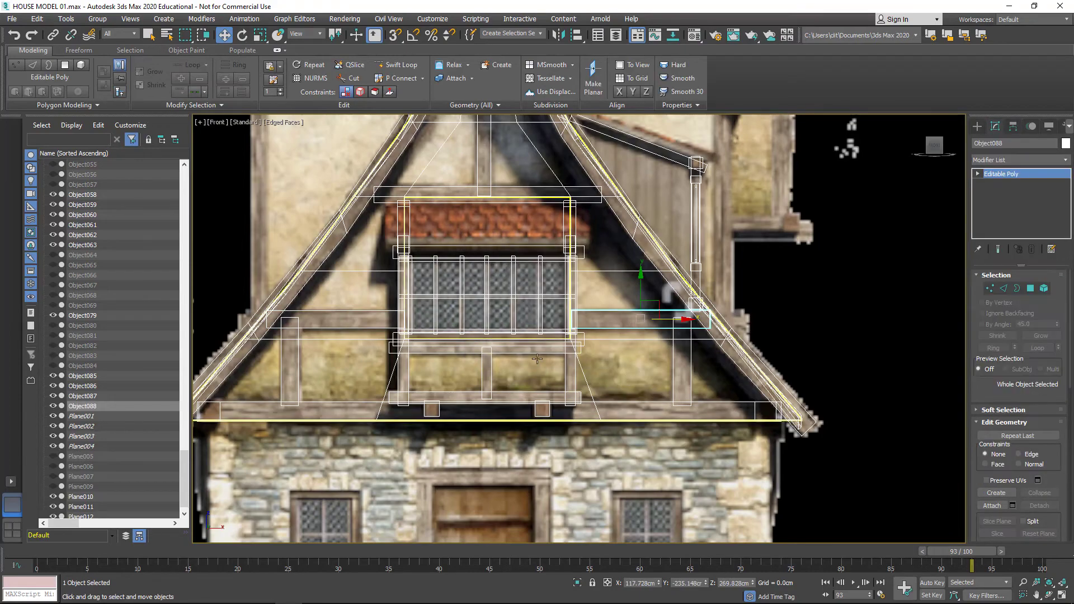
pyautogui.hotkey('alt', 'w')
# - Close the Material Editor and unhide all hidden house parts via the quad menu
pyautogui.press('m')
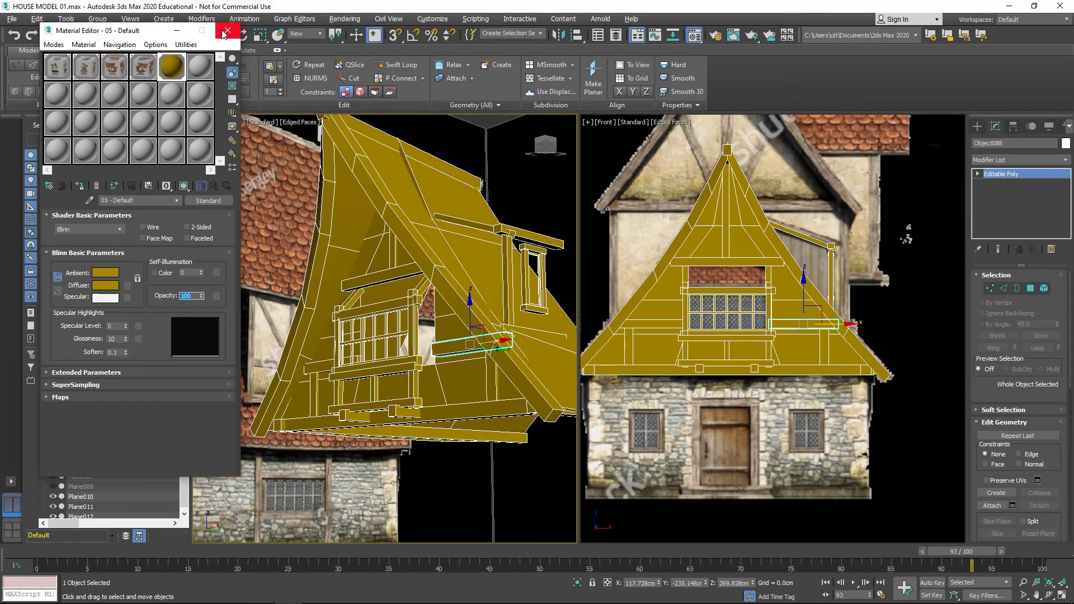
pyautogui.click(228, 30)
pyautogui.keyDown('alt'); pyautogui.moveTo(336, 279); pyautogui.dragTo(393, 365, button='middle'); pyautogui.keyUp('alt')
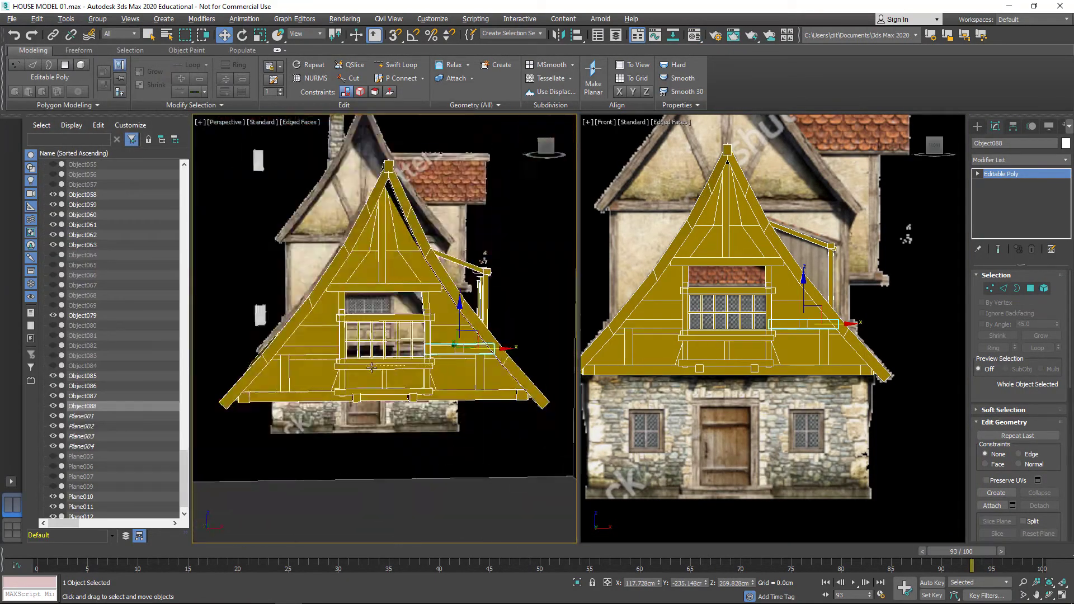
pyautogui.rightClick(463, 409)
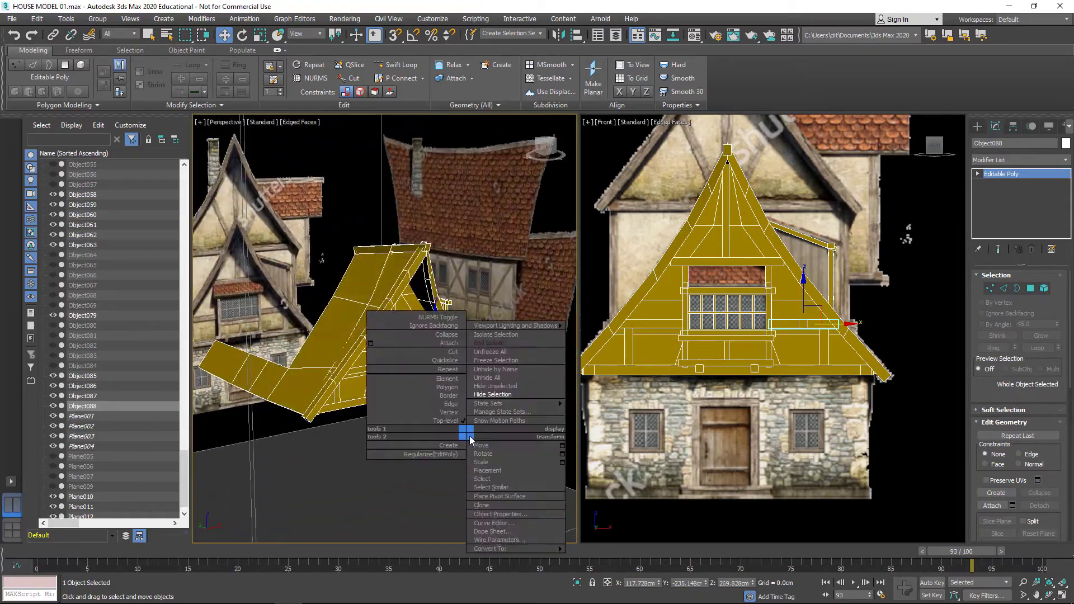
pyautogui.click(504, 379)
# - Play the camera animation in a maximized Camera001 view
pyautogui.moveTo(503, 379)
pyautogui.keyDown('alt'); pyautogui.mouseDown(button='middle')
pyautogui.moveTo(493, 425)
pyautogui.moveTo(386, 435)
pyautogui.mouseUp(button='middle'); pyautogui.keyUp('alt')
pyautogui.scroll(3, 457, 440)
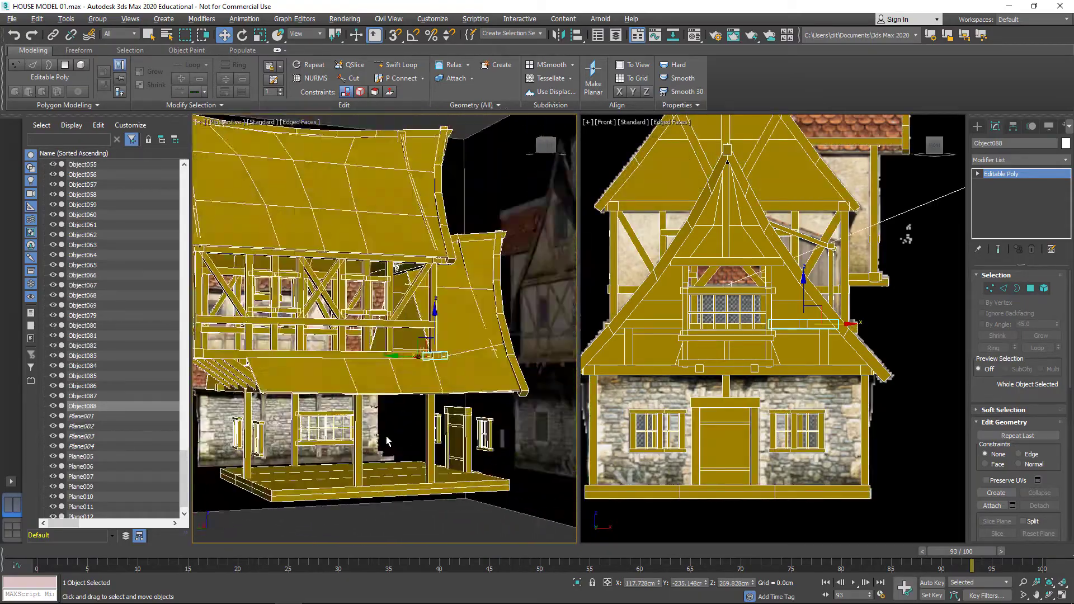
pyautogui.scroll(-3, 386, 435)
pyautogui.scroll(2, 479, 469)
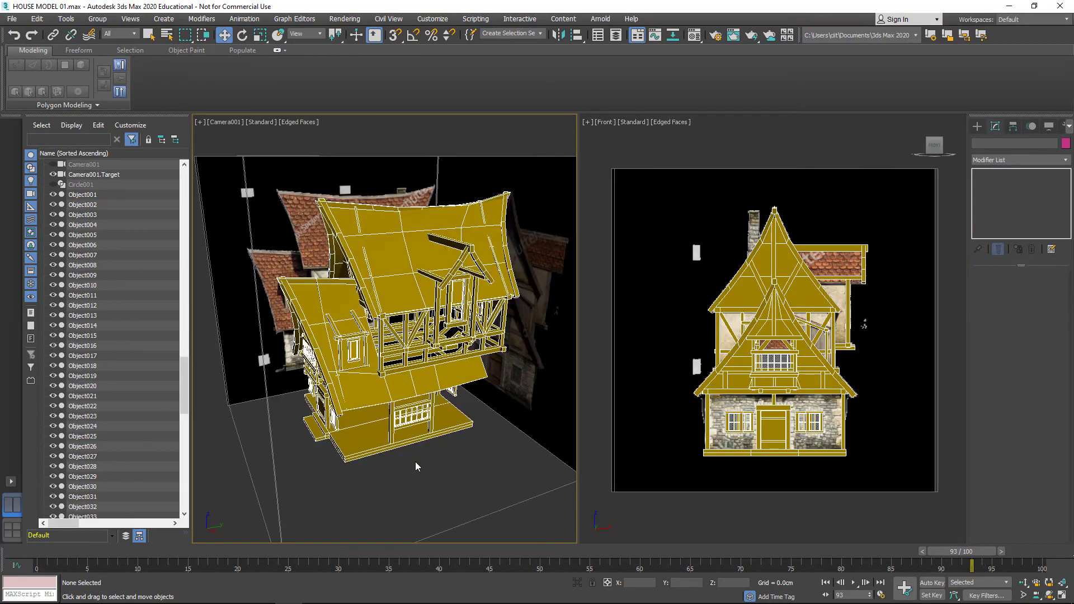
pyautogui.hotkey('alt', 'w')
pyautogui.press('/')
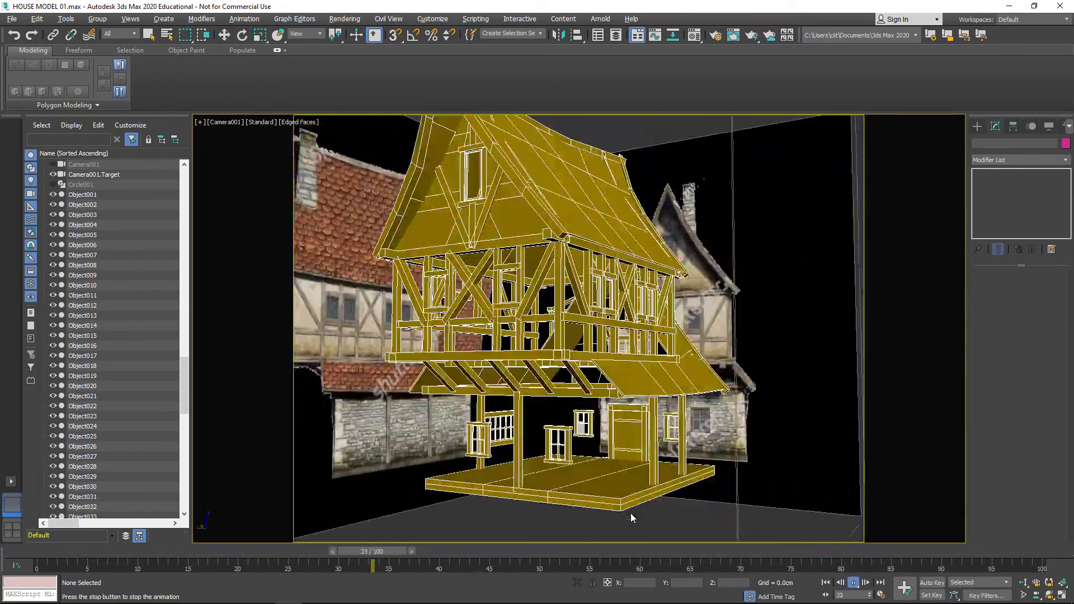